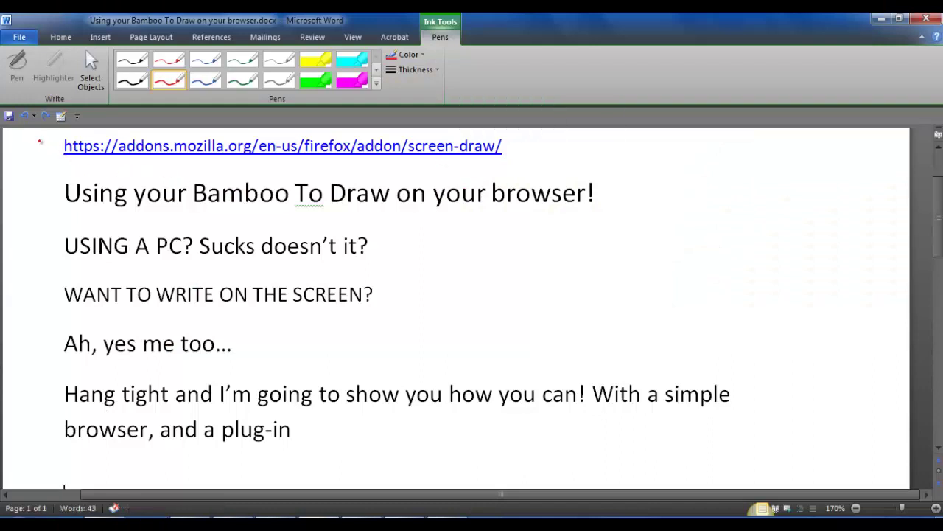
Step: Draw red arrows at the URL, underline screen-draw and Bamboo, circle browser!, and box firefox/
mouse_move(11, 148)
left_mouse_down()
mouse_move(50, 149)
mouse_move(43, 153)
left_mouse_up()
left_click_drag(523, 148, 567, 151)
left_click_drag(415, 163, 474, 160)
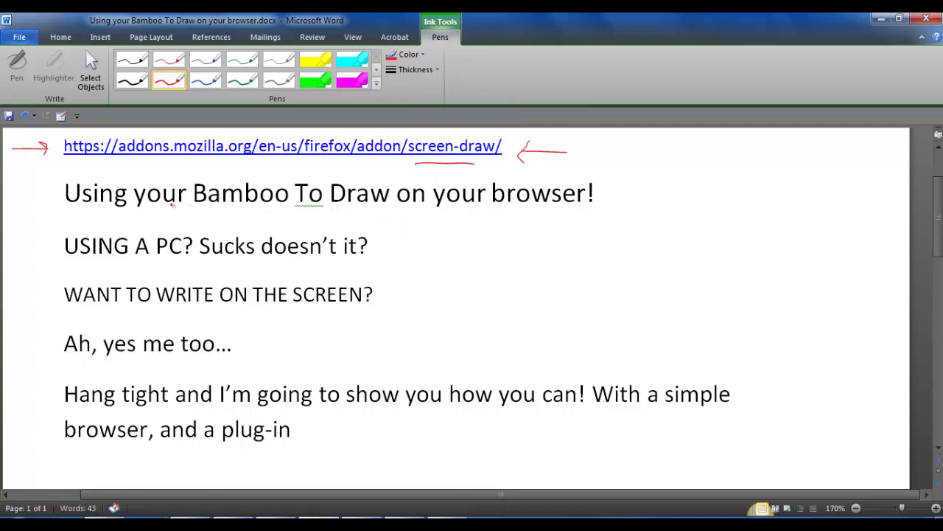
left_click_drag(201, 208, 246, 205)
mouse_move(486, 210)
left_mouse_down()
mouse_move(537, 171)
mouse_move(497, 214)
left_mouse_up()
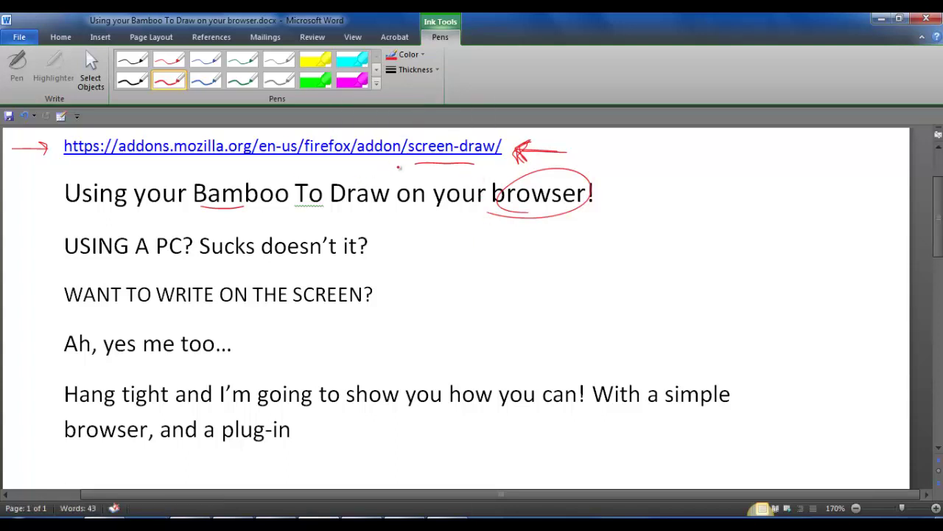
left_click_drag(425, 164, 473, 165)
mouse_move(303, 163)
left_mouse_down()
mouse_move(357, 163)
mouse_move(354, 131)
mouse_move(314, 126)
left_mouse_up()
left_click_drag(307, 158, 307, 161)
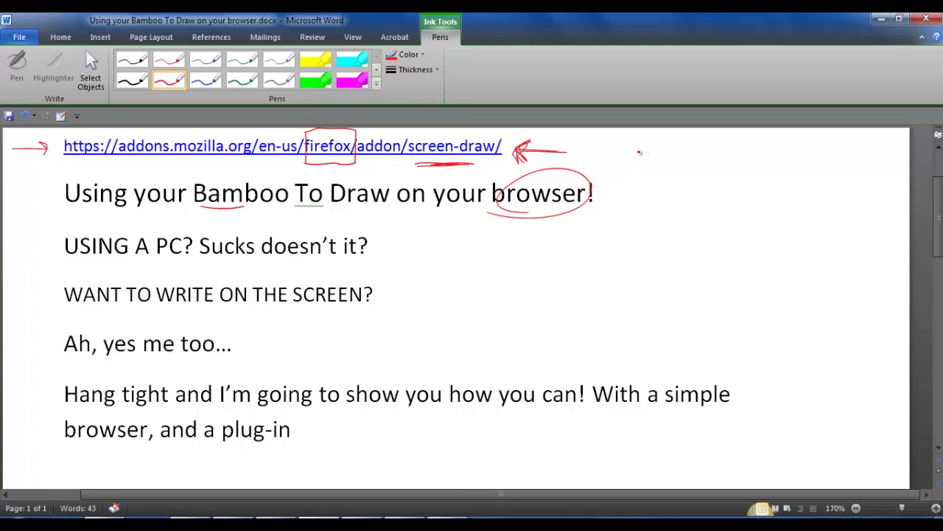
Step: Handwrite 'Highlight' in red beside the URL and underline it
left_click_drag(639, 139, 640, 158)
left_click_drag(652, 134, 651, 146)
left_click_drag(663, 146, 672, 165)
mouse_move(686, 132)
left_mouse_down()
mouse_move(695, 157)
mouse_move(751, 156)
left_mouse_up()
mouse_move(765, 137)
left_mouse_down()
mouse_move(766, 157)
mouse_move(773, 144)
left_mouse_up()
left_click_drag(717, 133, 705, 156)
left_click(723, 137)
left_click_drag(641, 175, 757, 169)
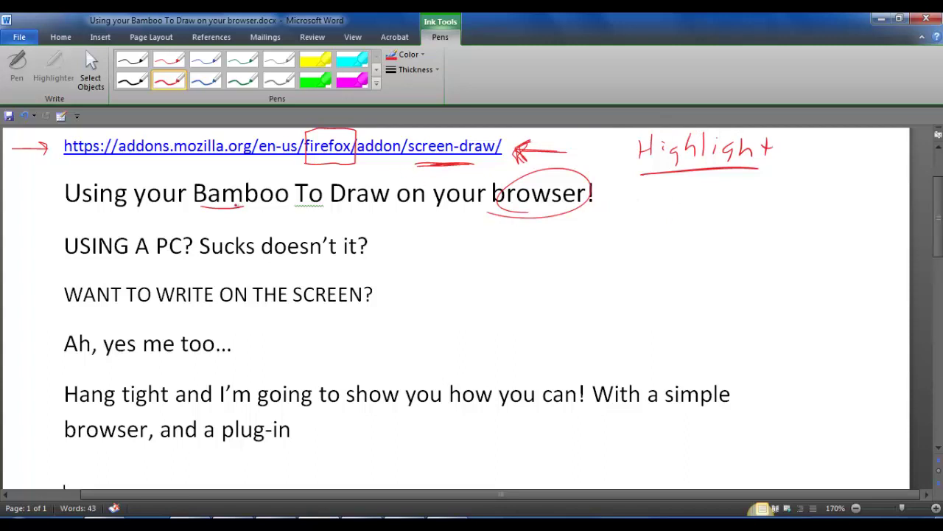
Step: Underline Sucks, WRITE ON THE SCREEN, Hang tight and show you, add an arrow to Highlight, and circle plug-in
left_click_drag(224, 255, 249, 259)
left_click_drag(161, 308, 347, 297)
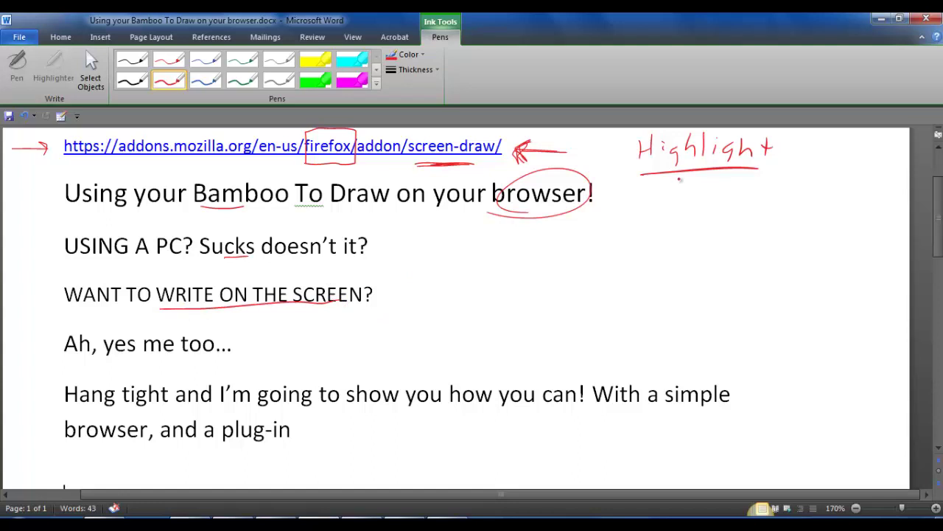
mouse_move(668, 208)
left_mouse_down()
mouse_move(687, 178)
mouse_move(689, 193)
left_mouse_up()
left_click_drag(67, 407, 174, 409)
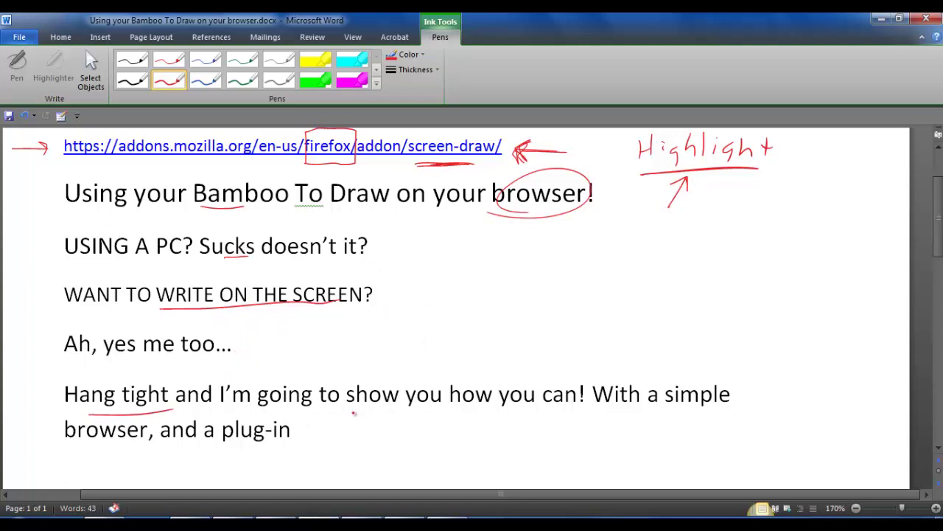
left_click_drag(354, 414, 430, 415)
mouse_move(284, 417)
left_mouse_down()
mouse_move(271, 459)
mouse_move(238, 432)
mouse_move(286, 420)
left_mouse_up()
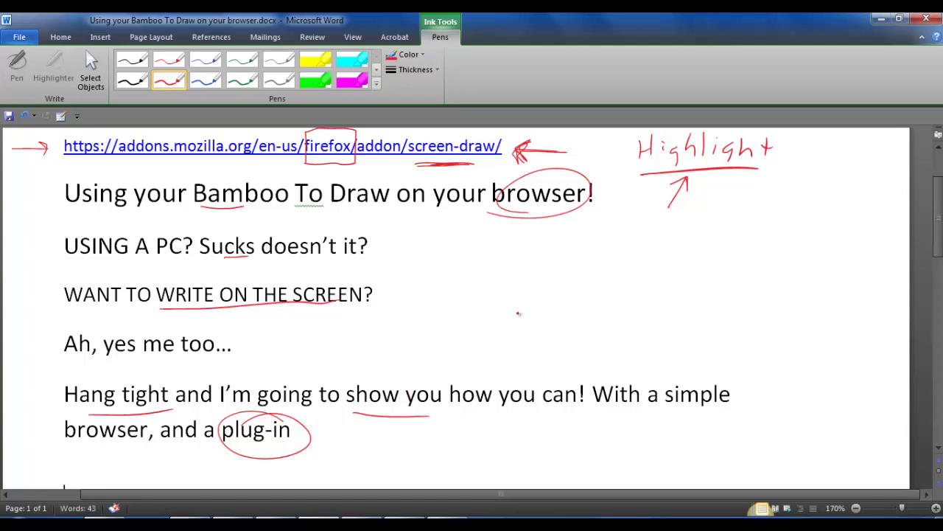
Step: Handwrite 'Write on the Screen' in red to the right of the text and underline it
left_click_drag(528, 283, 572, 284)
left_click_drag(581, 291, 582, 308)
left_click_drag(594, 270, 592, 295)
left_click_drag(587, 280, 624, 283)
left_click_drag(584, 312, 582, 312)
mouse_move(599, 314)
left_mouse_down()
mouse_move(614, 326)
mouse_move(602, 361)
mouse_move(610, 350)
left_mouse_up()
mouse_move(616, 333)
left_mouse_down()
mouse_move(628, 360)
mouse_move(645, 360)
left_mouse_up()
mouse_move(700, 324)
left_mouse_down()
mouse_move(782, 328)
mouse_move(777, 339)
mouse_move(799, 341)
left_mouse_up()
left_click_drag(619, 370, 832, 340)
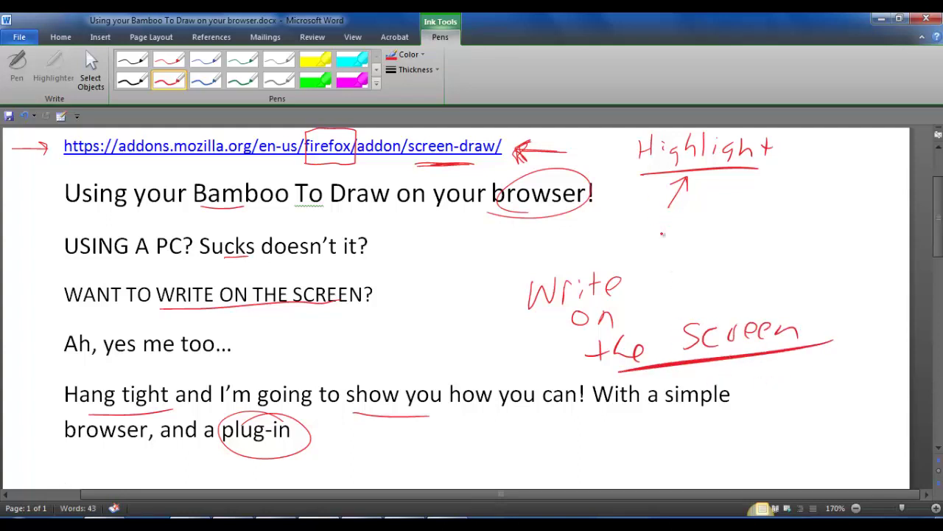
Step: Scribble a red '1+', an e with a loop, a dash and a 1 around the handwriting
left_click_drag(715, 211, 706, 270)
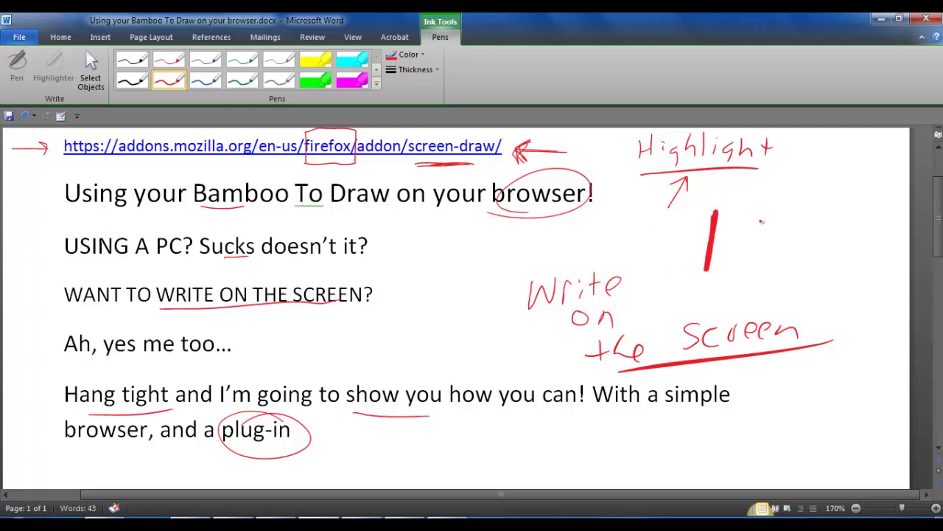
left_click_drag(732, 236, 789, 236)
left_click_drag(778, 202, 763, 257)
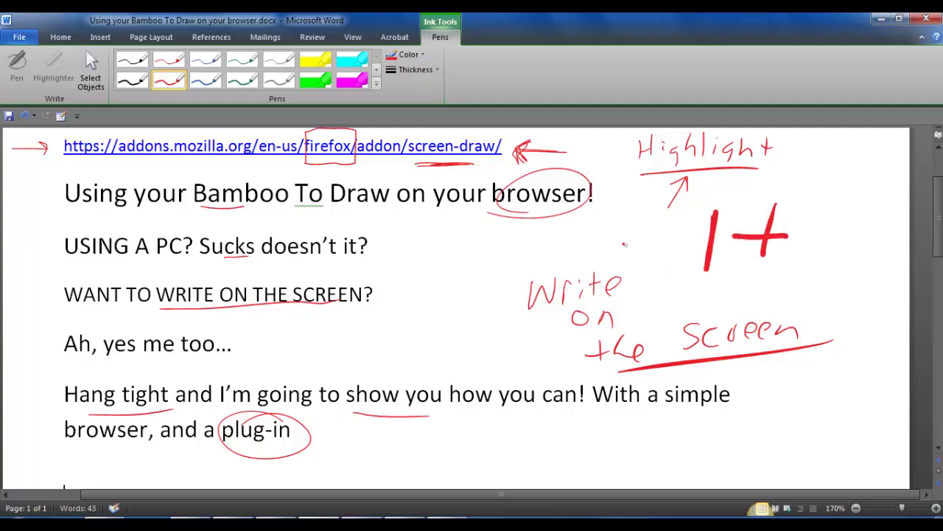
mouse_move(613, 243)
left_mouse_down()
mouse_move(645, 210)
mouse_move(669, 258)
left_mouse_up()
mouse_move(535, 255)
left_mouse_down()
mouse_move(598, 235)
mouse_move(544, 324)
left_mouse_up()
left_click_drag(475, 327, 533, 332)
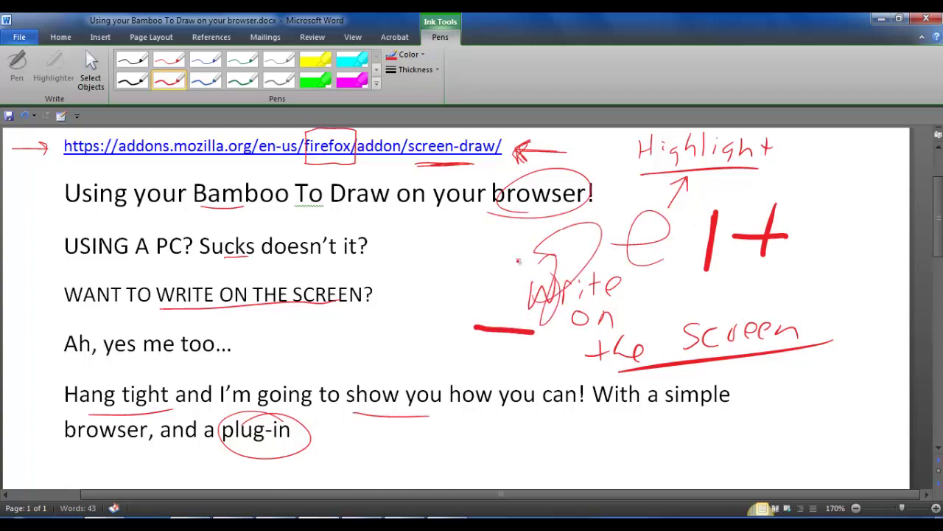
left_click_drag(478, 255, 472, 295)
left_click_drag(436, 281, 479, 258)
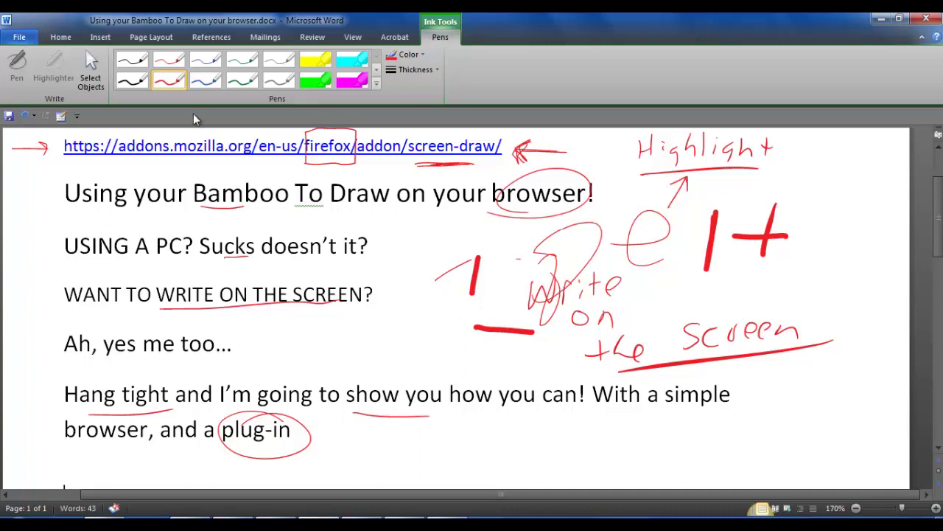
Step: Undo the Insert Ink actions in three batches from the Undo history, then scroll back to the top
left_click(34, 116)
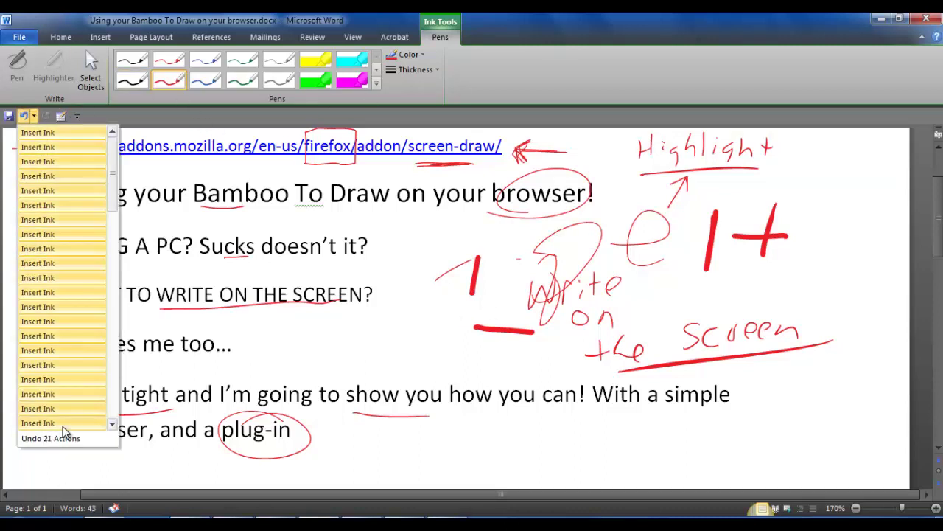
left_click(83, 422)
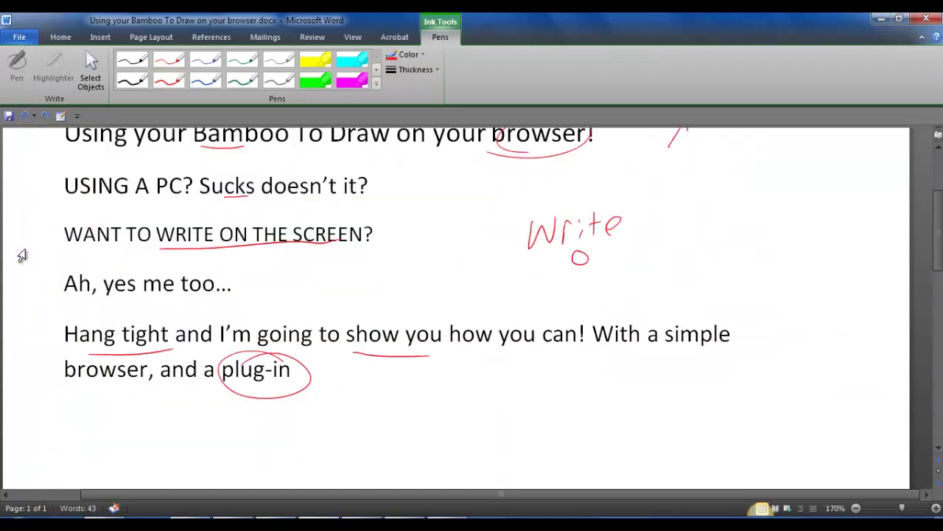
left_click(33, 116)
left_click(54, 420)
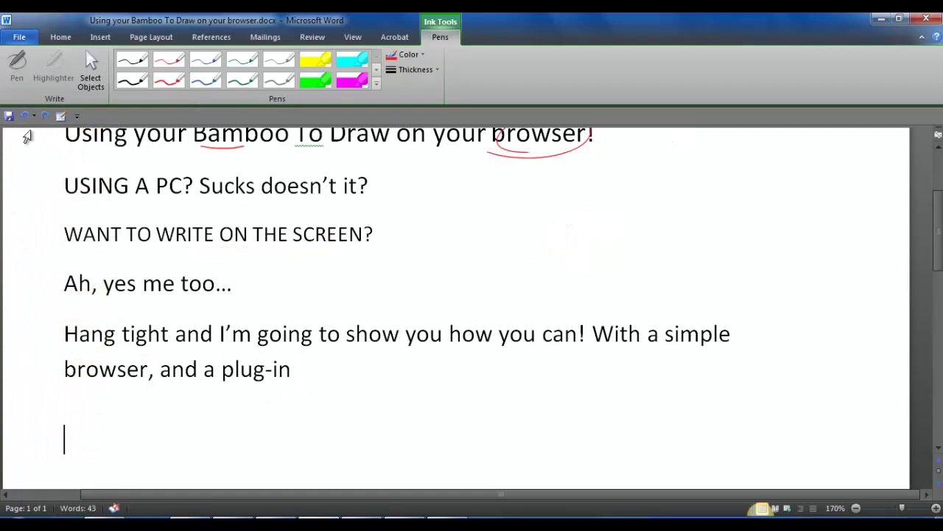
left_click(34, 115)
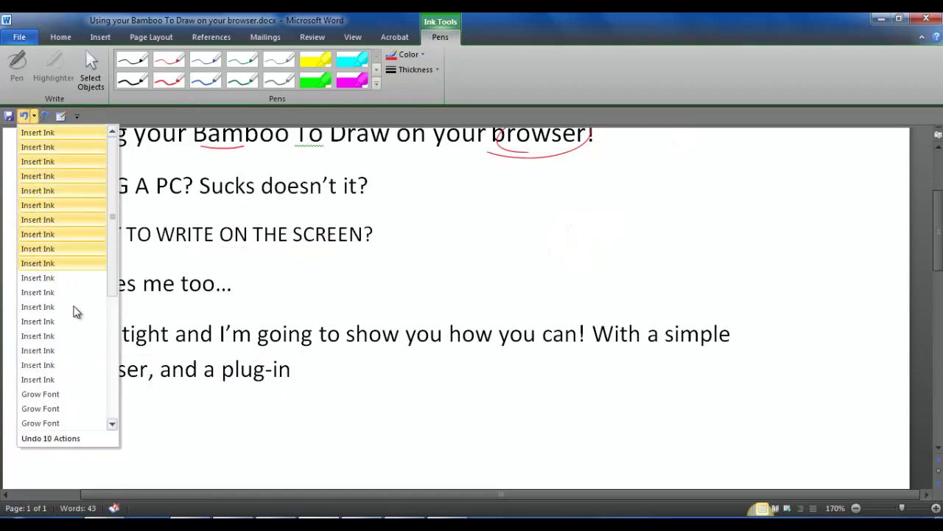
left_click(63, 373)
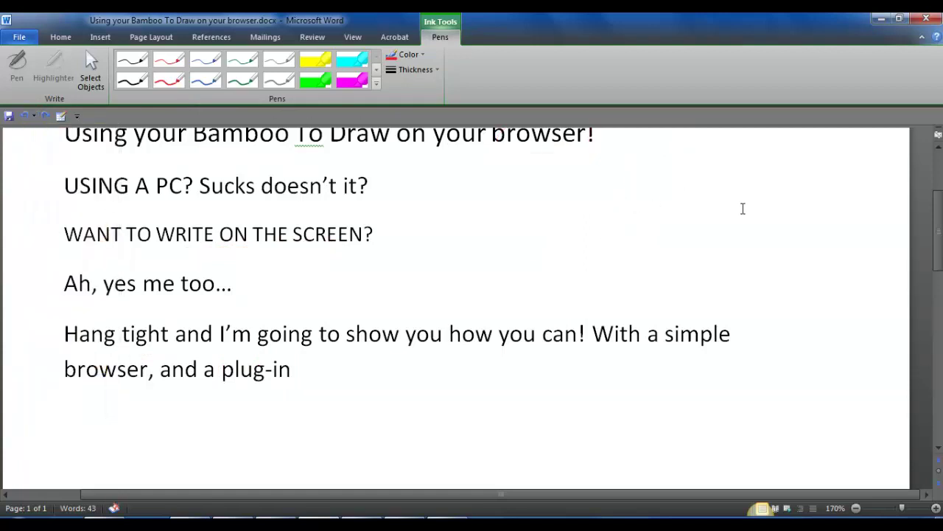
scroll(471, 294, "up", 2)
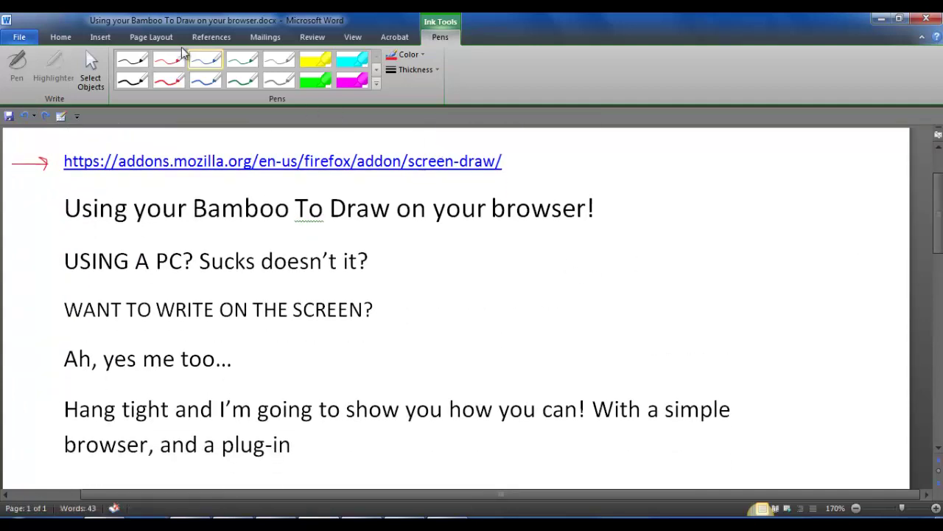
Step: Leave the ink pens, move the recorder panel off the text, and reveal the ScreenDraw tools
left_click(60, 37)
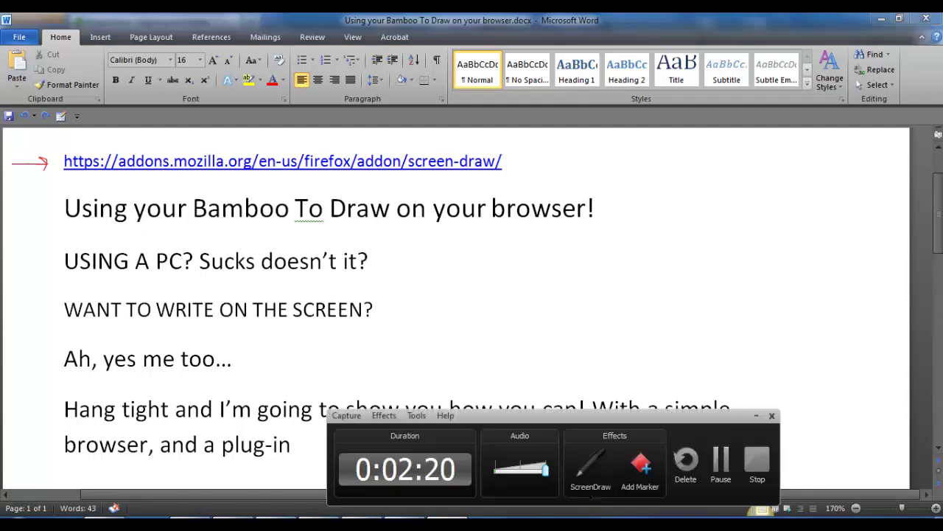
left_click_drag(571, 418, 726, 409)
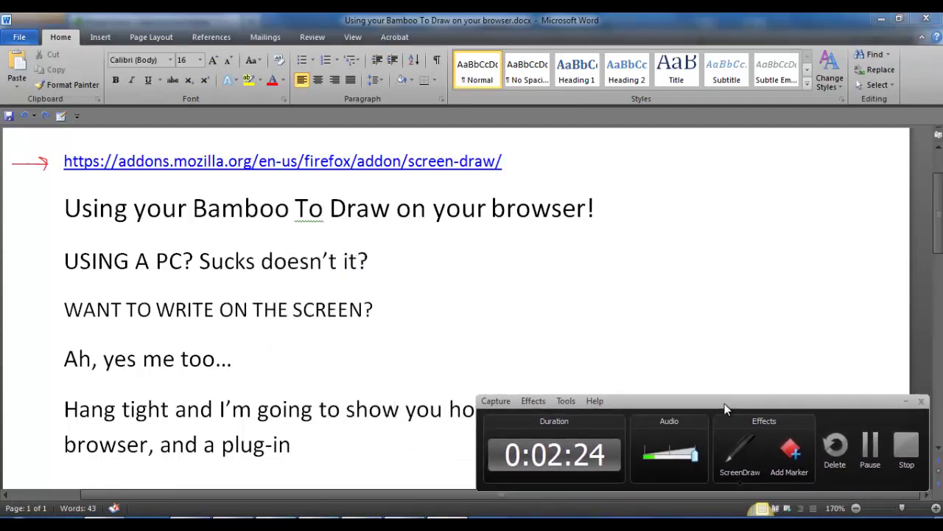
left_click(745, 453)
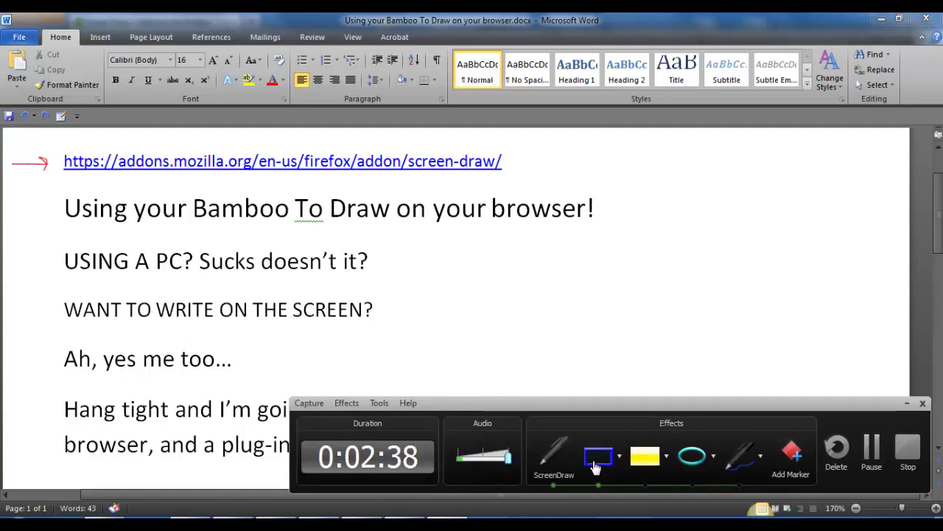
Step: Highlight 'on your' yellow, box 'browser!' in blue, and draw a cyan ellipse around 'on'
left_click(646, 456)
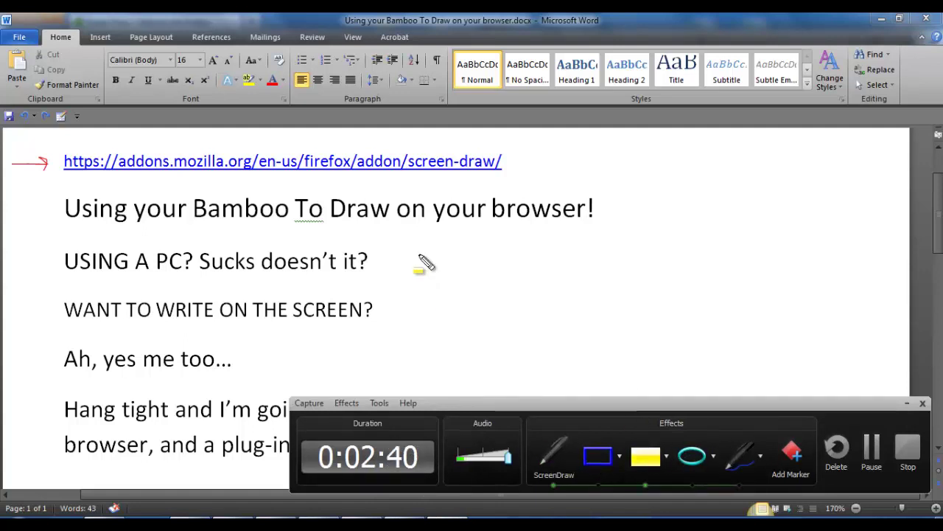
left_click_drag(398, 209, 507, 209)
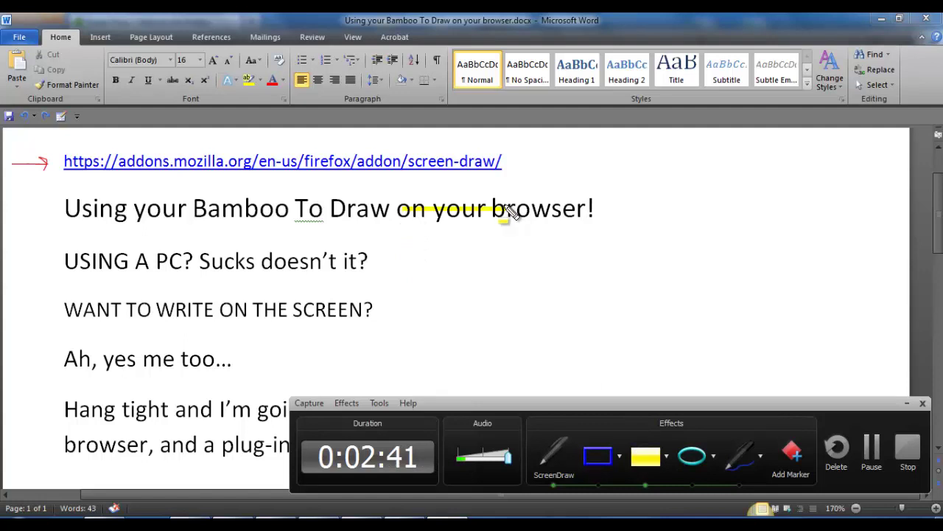
left_click(596, 455)
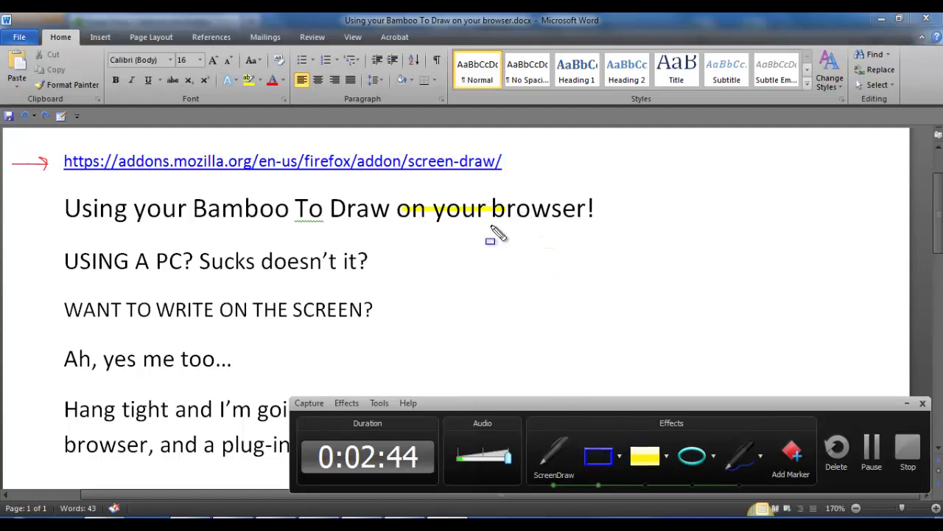
left_click_drag(493, 183, 620, 233)
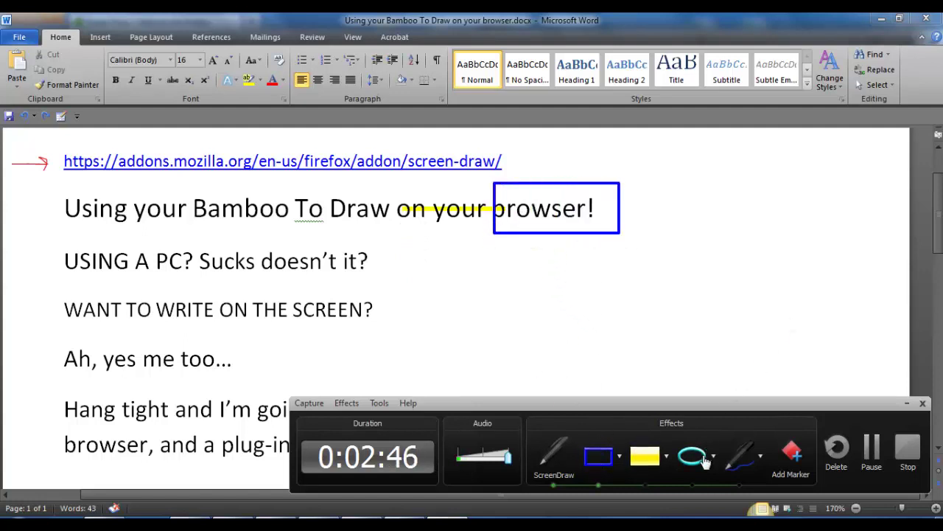
left_click(704, 458)
mouse_move(451, 191)
left_mouse_down()
mouse_move(408, 202)
mouse_move(378, 236)
left_mouse_up()
Step: With the blue pen, scribble beside USING A PC?, underline Sucks, and draw an arrow at doesn't it?
left_click(739, 471)
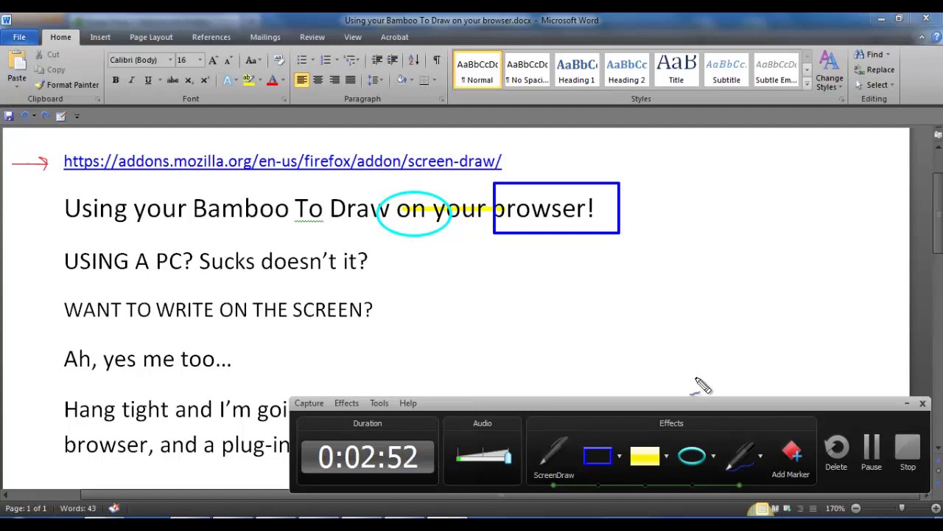
mouse_move(576, 249)
left_mouse_down()
mouse_move(594, 274)
mouse_move(586, 270)
mouse_move(665, 254)
left_mouse_up()
left_click_drag(596, 314, 659, 273)
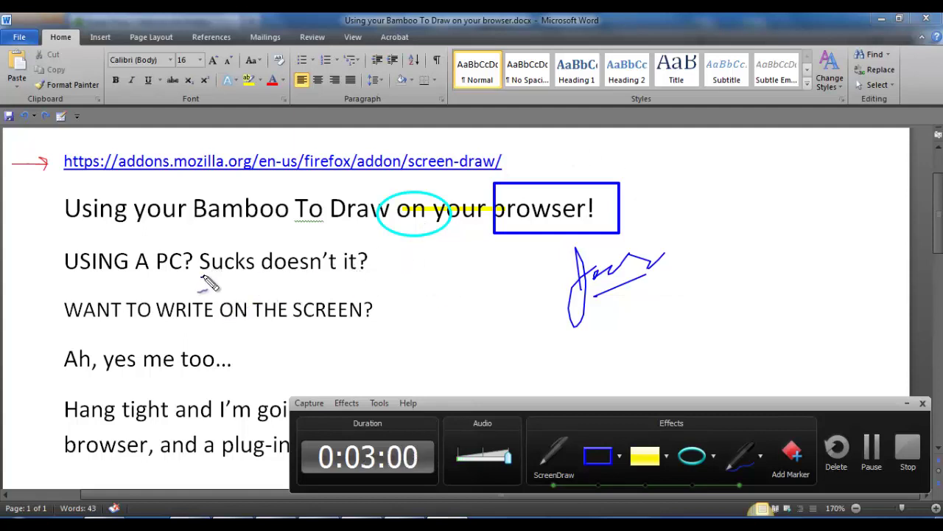
mouse_move(201, 274)
left_mouse_down()
mouse_move(251, 275)
mouse_move(211, 275)
left_mouse_up()
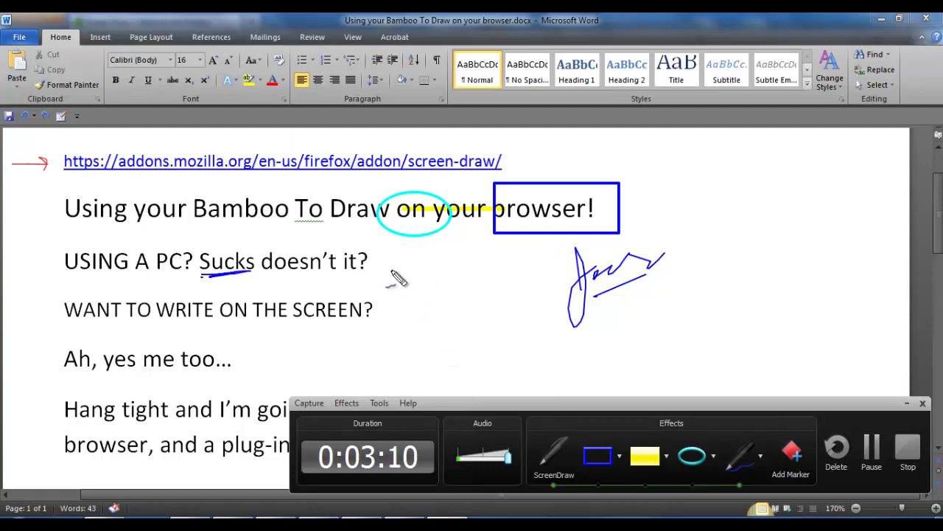
mouse_move(389, 252)
left_mouse_down()
mouse_move(394, 279)
mouse_move(379, 275)
mouse_move(440, 257)
left_mouse_up()
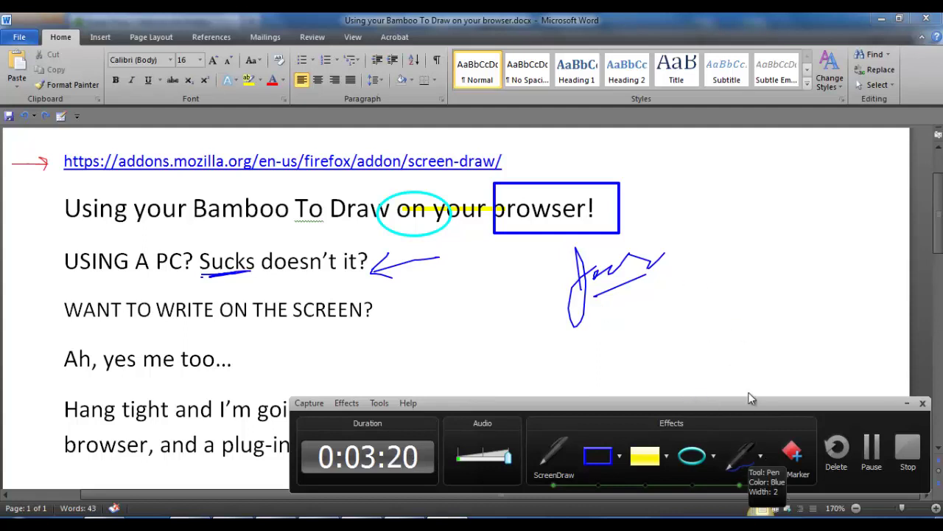
Step: Widen the ScreenDraw pen, draw a blue loop and underline THE SCREEN, then clear all drawings with Escape
left_click(762, 460)
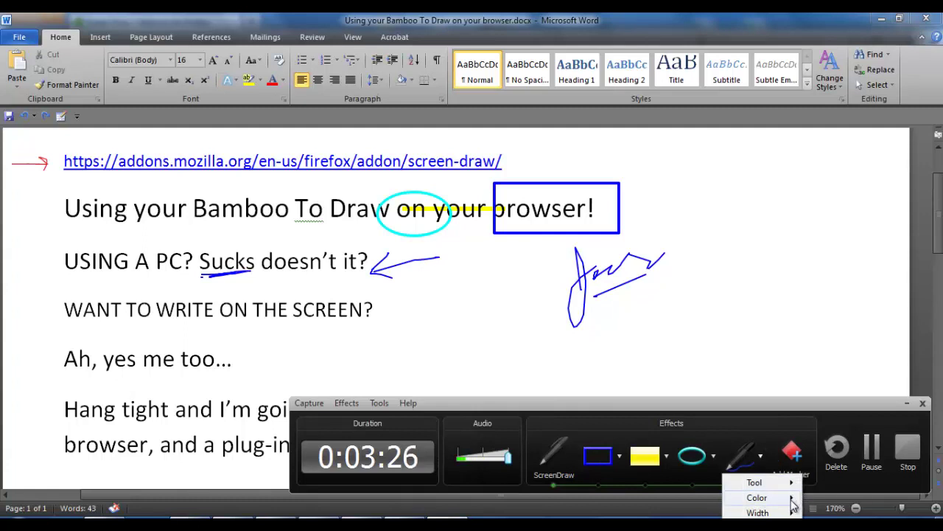
left_click(791, 504)
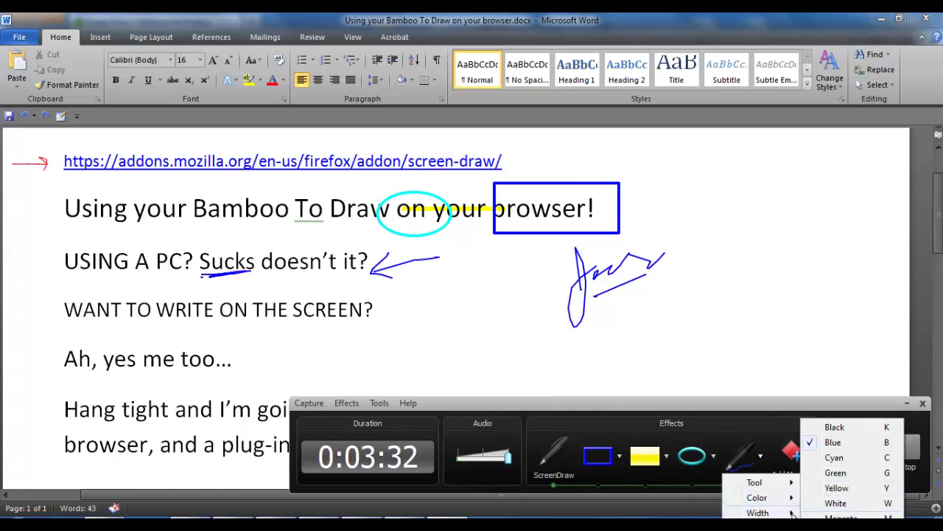
mouse_move(792, 514)
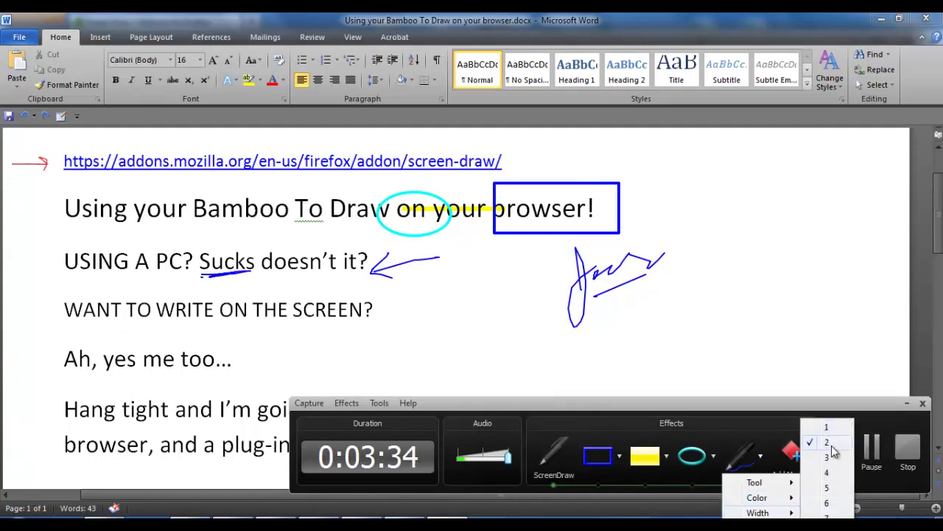
left_click(827, 488)
mouse_move(705, 247)
left_mouse_down()
mouse_move(704, 306)
mouse_move(698, 239)
left_mouse_up()
left_click_drag(252, 322, 346, 321)
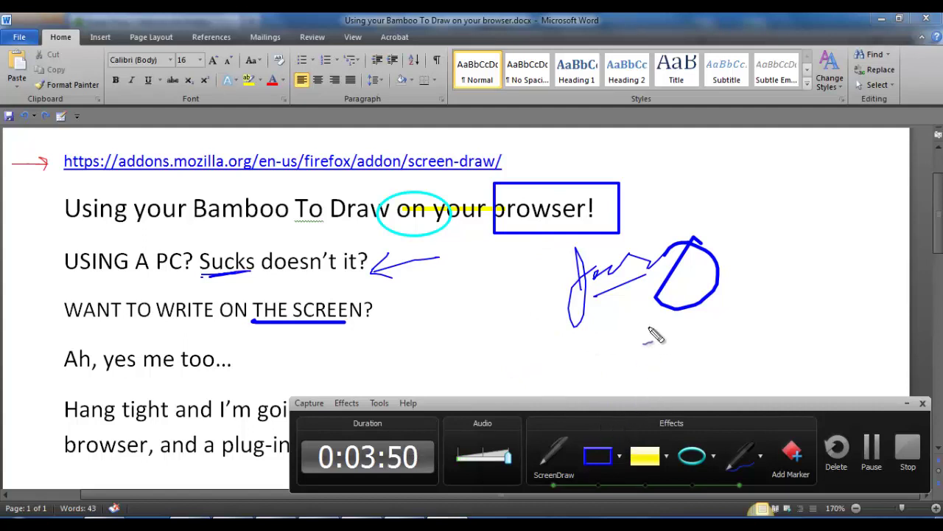
key("Escape")
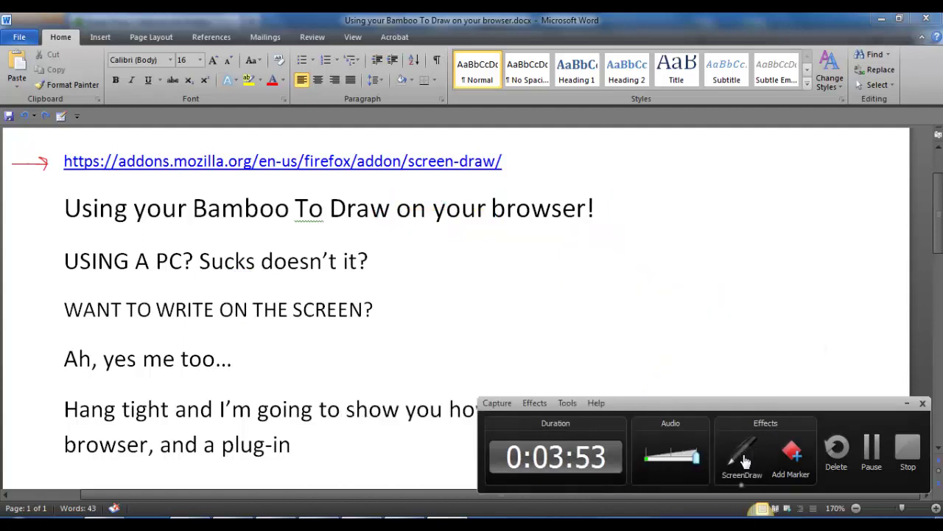
Step: Collapse the ScreenDraw tools and minimise the Camtasia recorder controls
mouse_move(741, 449)
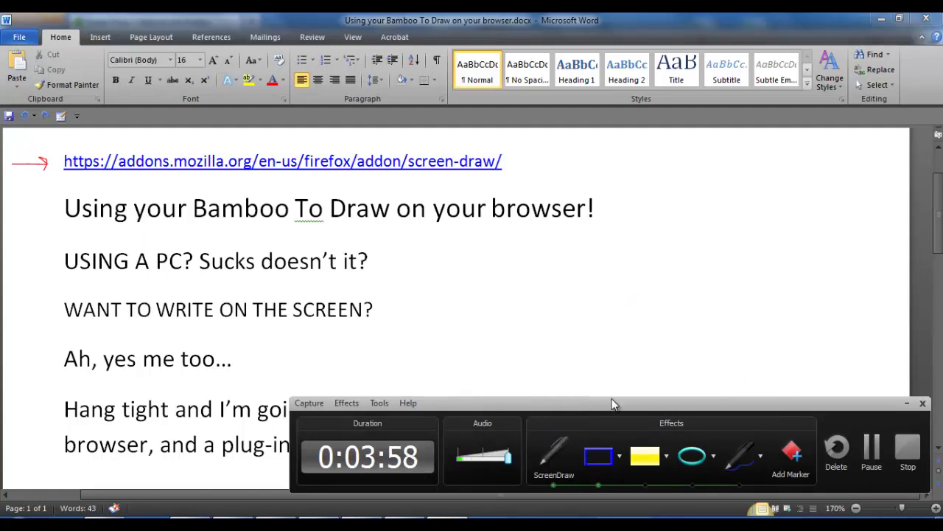
left_click(541, 463)
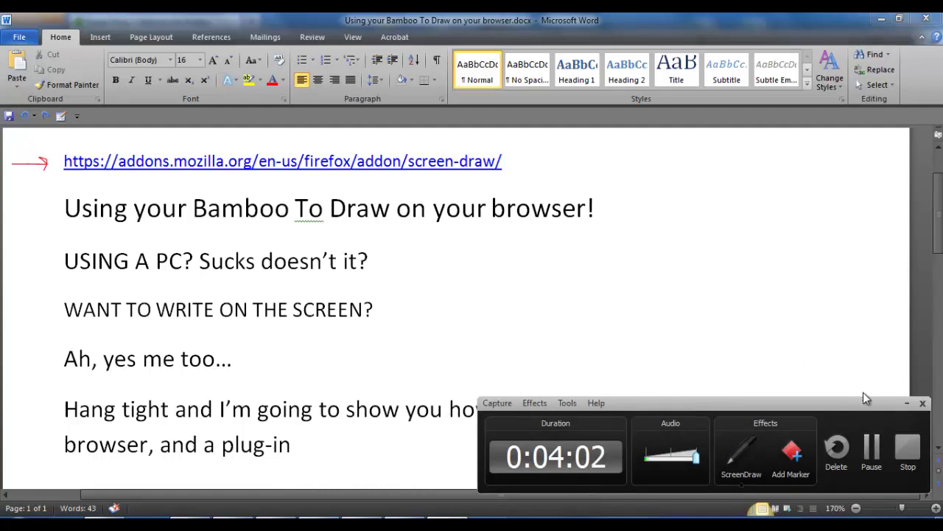
left_click(908, 404)
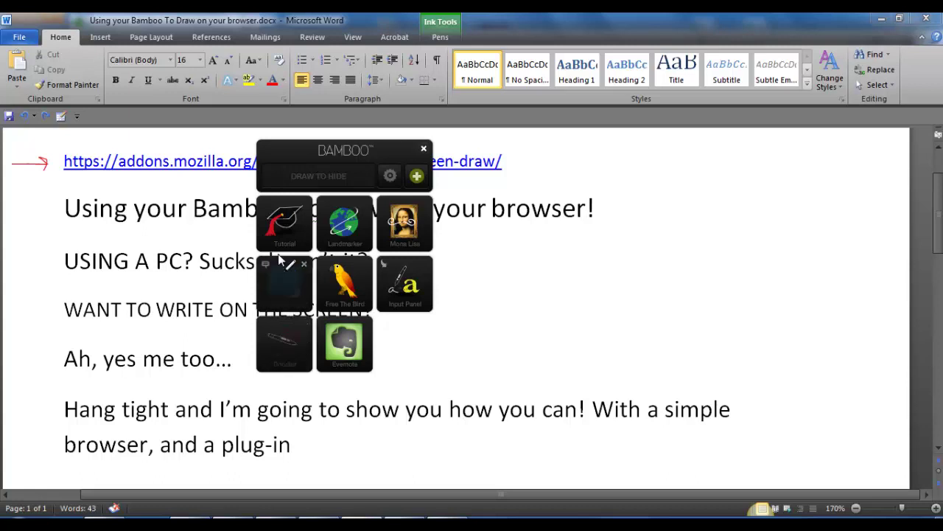
Step: Open the Tutorial tile, dismiss its update notice, and close the Bamboo dock
left_click(300, 232)
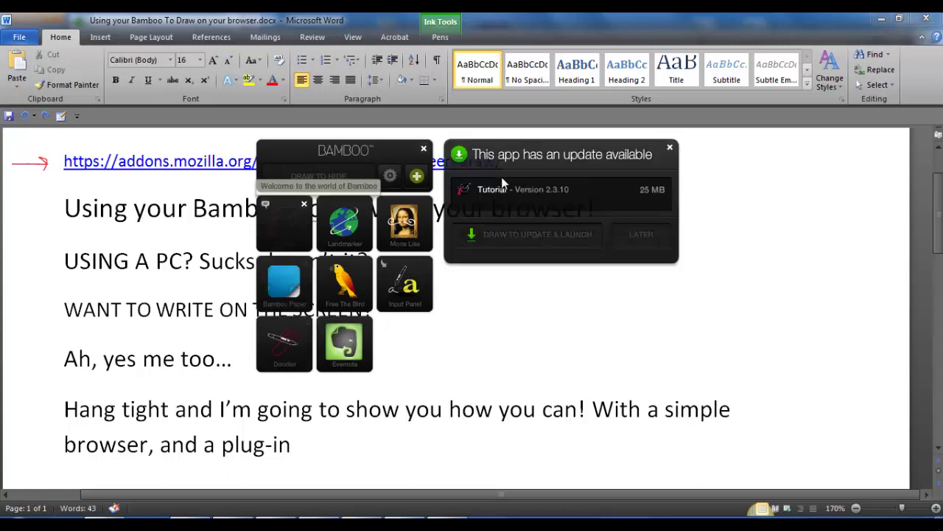
left_click(668, 148)
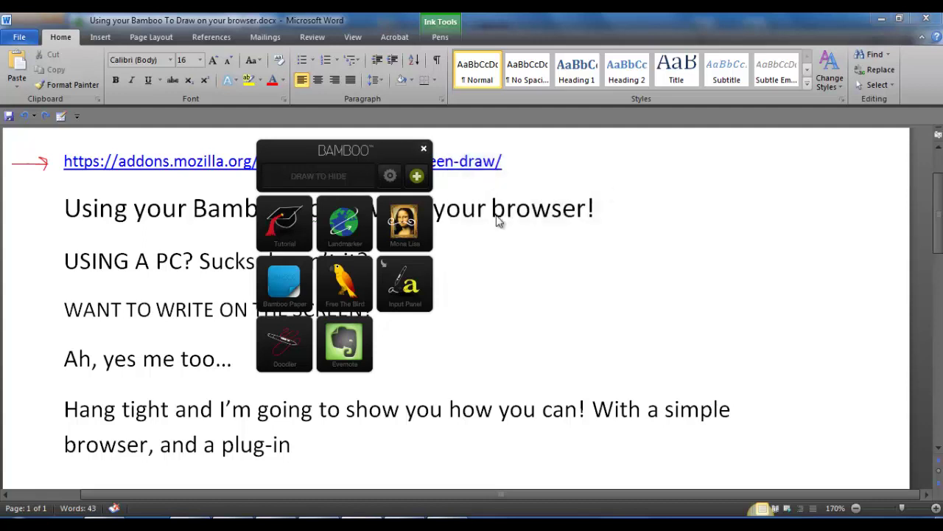
left_click(423, 151)
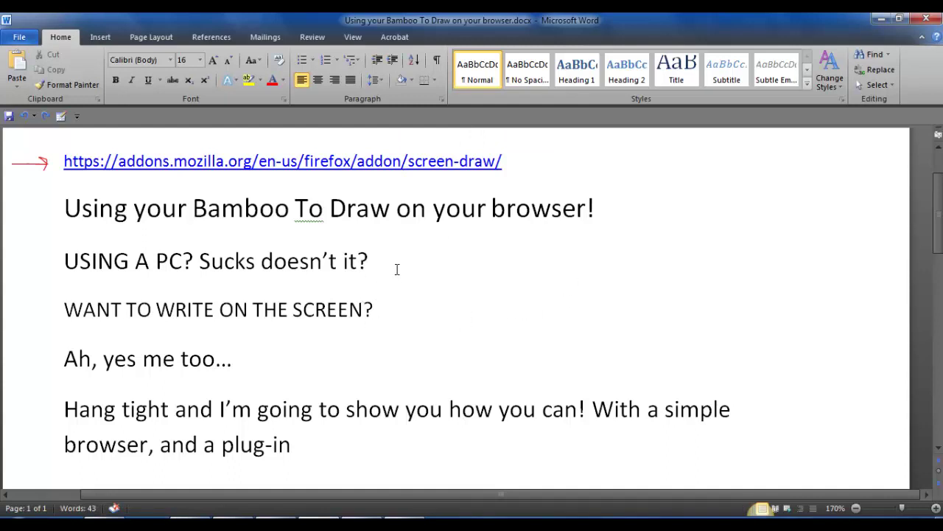
Step: Highlight the title in yellow ink, then cycle through the green, magenta and cyan highlighter pens
left_click(614, 163)
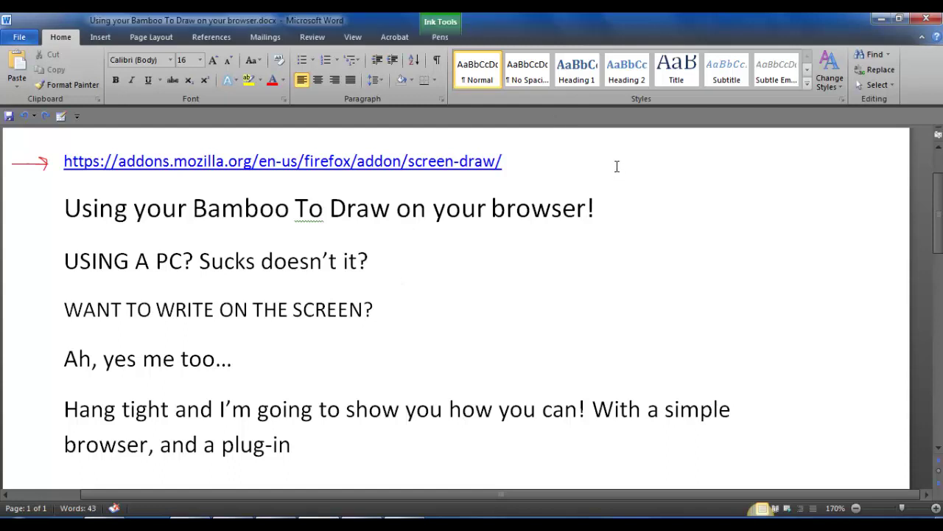
left_click(456, 36)
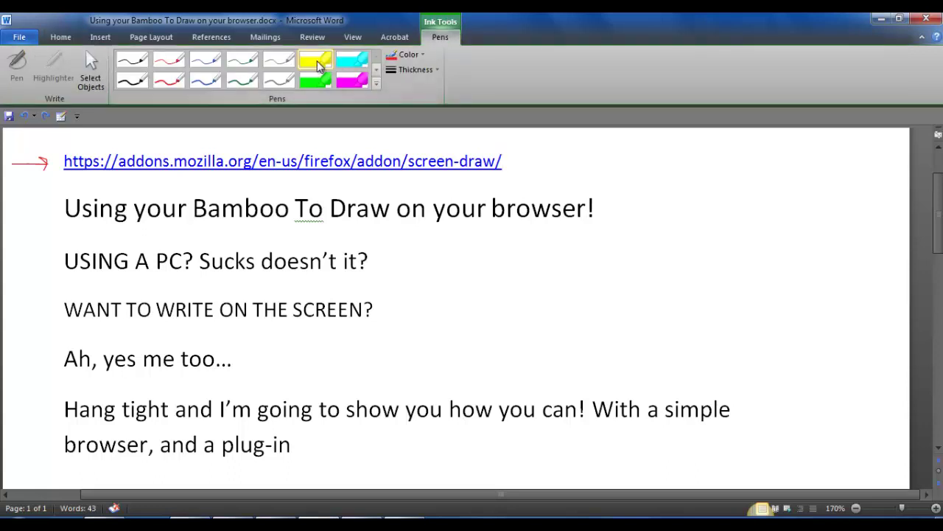
left_click(316, 59)
mouse_move(190, 210)
left_mouse_down()
mouse_move(277, 200)
mouse_move(584, 221)
left_mouse_up()
left_click(315, 80)
left_click(352, 79)
left_click(353, 59)
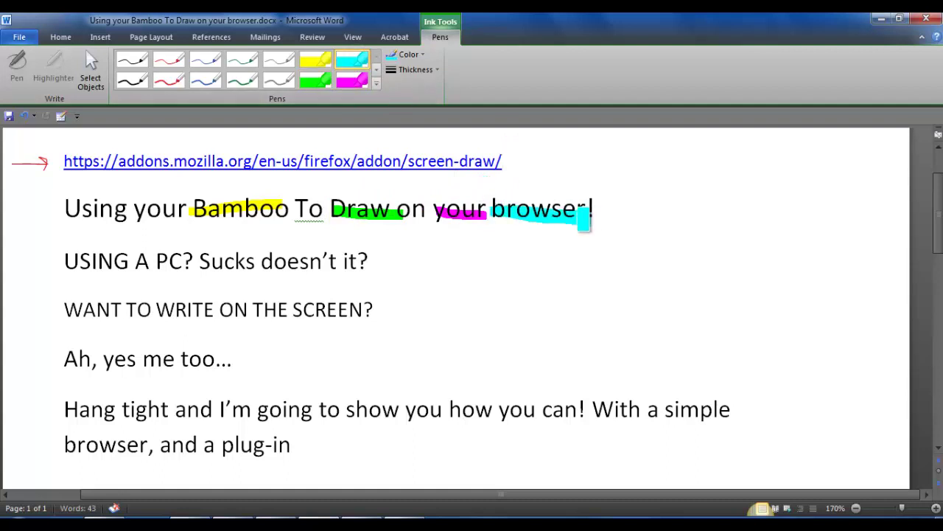
left_click(376, 85)
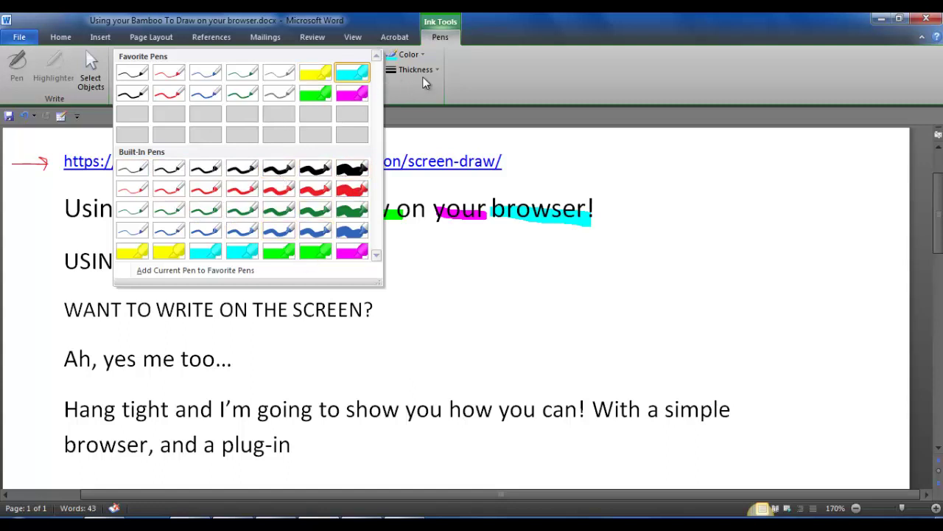
left_click(424, 56)
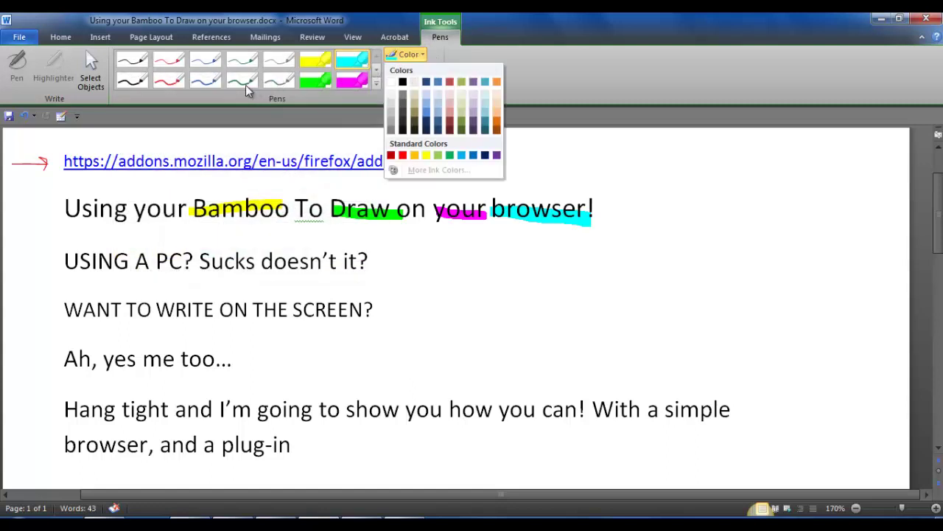
Step: Pick the thin pen and set its ink colour to orange
left_click(208, 86)
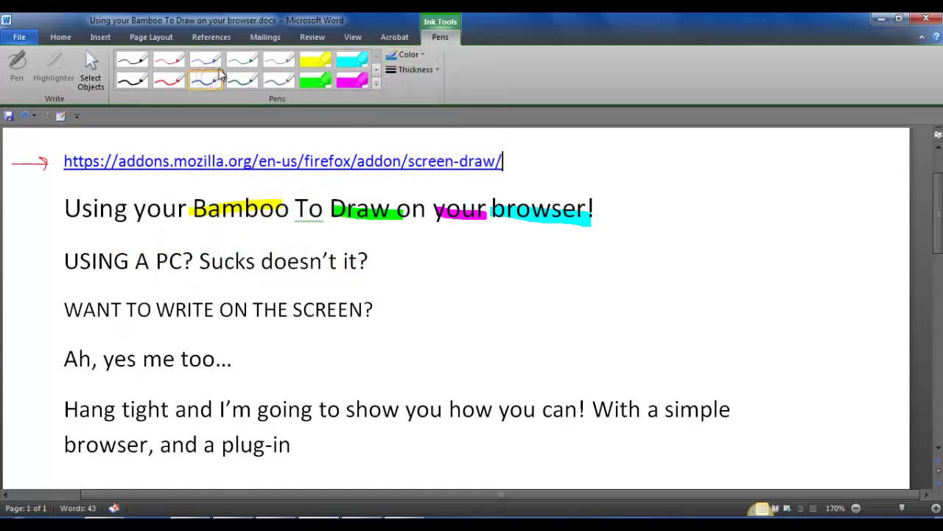
left_click(423, 56)
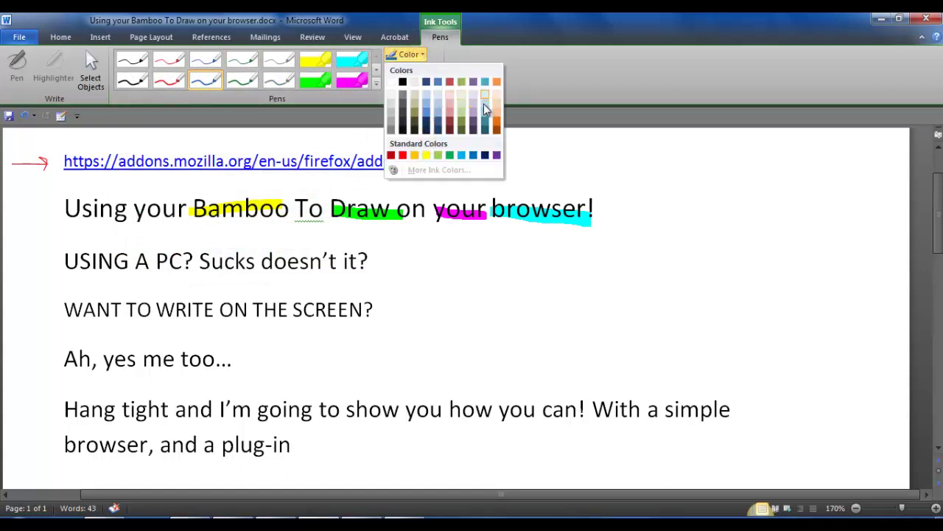
left_click(496, 124)
Step: Doodle an orange circle by the link, a spiky-haired smiling face, and two small circles above a frown
mouse_move(532, 165)
left_mouse_down()
mouse_move(559, 185)
mouse_move(529, 164)
left_mouse_up()
left_click_drag(656, 207, 706, 165)
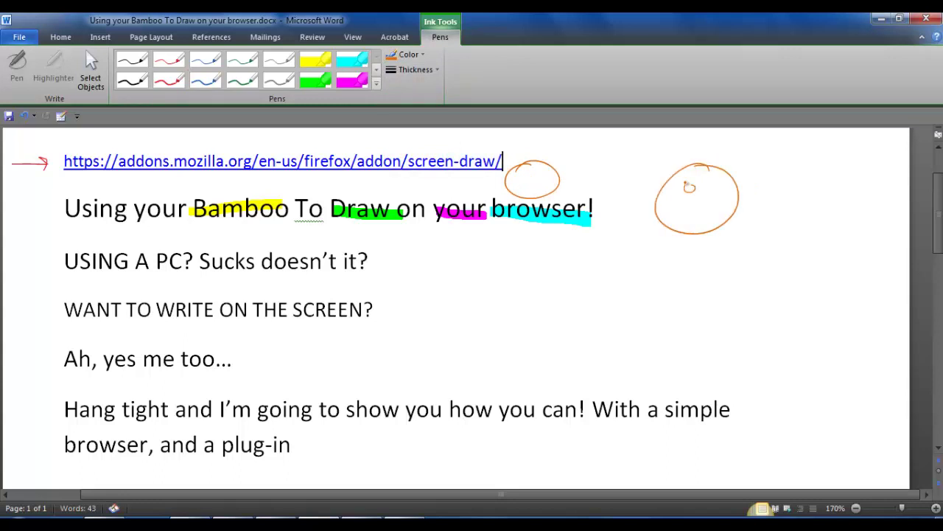
mouse_move(678, 209)
left_mouse_down()
mouse_move(719, 208)
mouse_move(713, 221)
left_mouse_up()
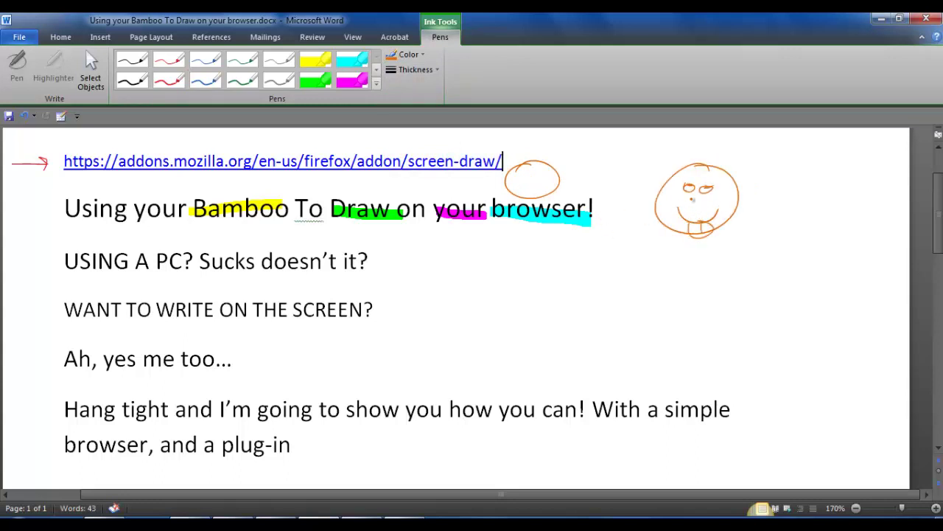
mouse_move(681, 178)
left_mouse_down()
mouse_move(681, 167)
mouse_move(727, 160)
left_mouse_up()
mouse_move(632, 258)
left_mouse_down()
mouse_move(647, 267)
mouse_move(677, 252)
left_mouse_up()
left_click_drag(631, 338, 696, 319)
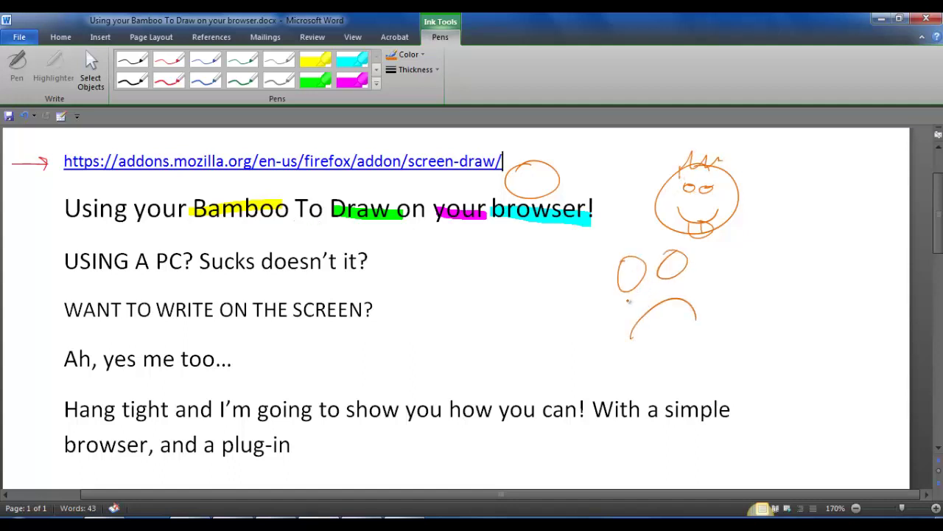
left_click_drag(622, 315, 621, 333)
left_click_drag(672, 271, 677, 272)
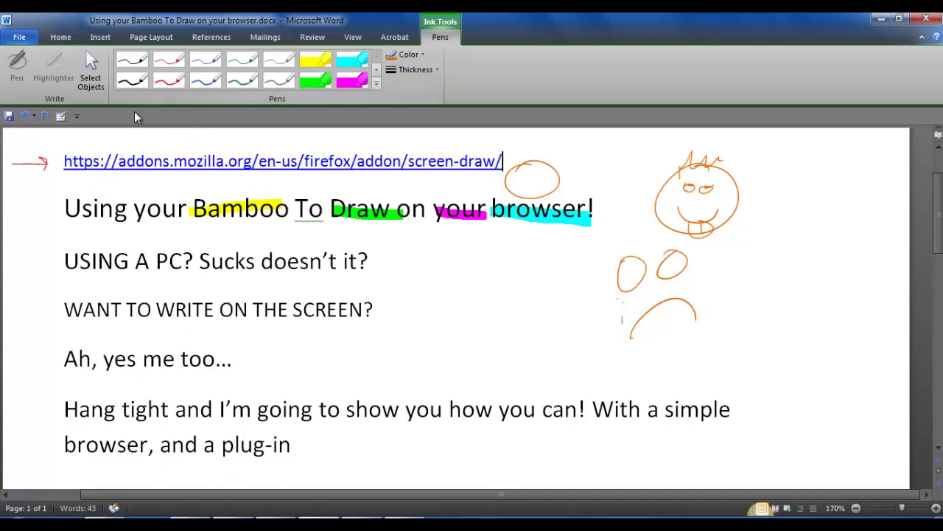
Step: Undo 20 actions from the Undo history to remove all the ink, then scroll up
left_click(34, 118)
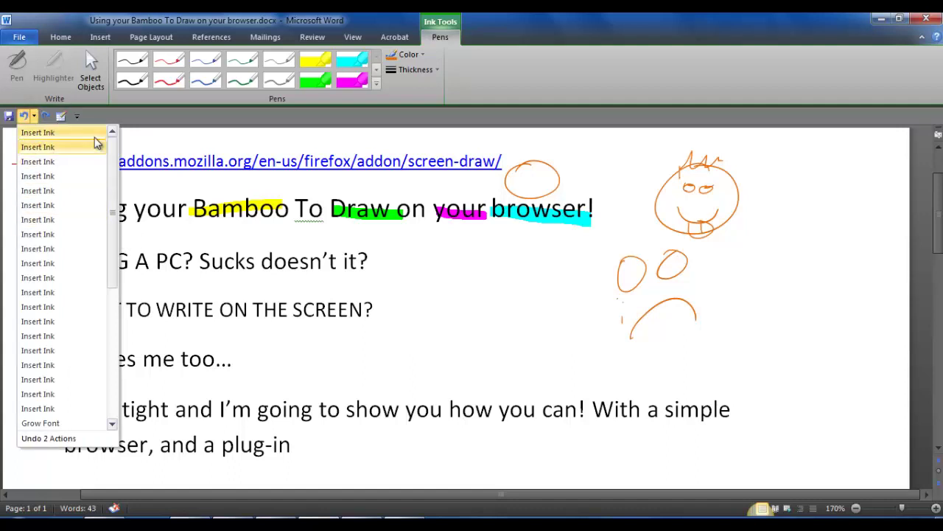
left_click_drag(115, 173, 132, 263)
left_click(42, 297)
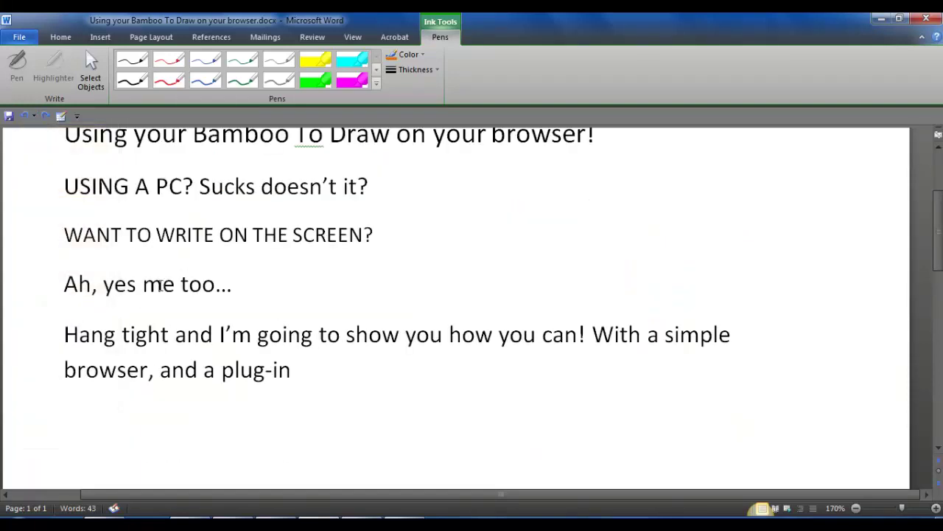
left_click_drag(930, 234, 875, 149)
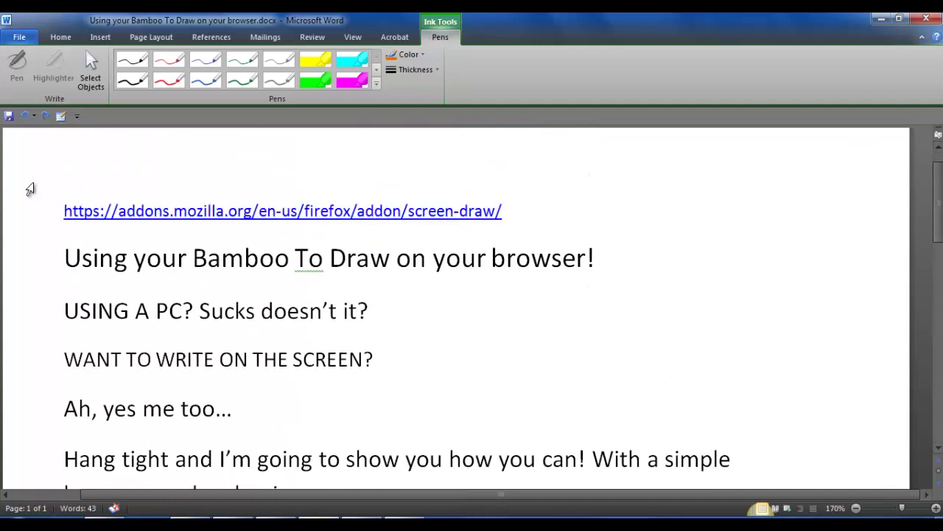
Step: With the red pen, draw arrows at both ends of the link, circle screen-draw/, and underline Bamboo
left_click(156, 87)
left_click_drag(31, 217, 56, 213)
left_click_drag(46, 203, 56, 224)
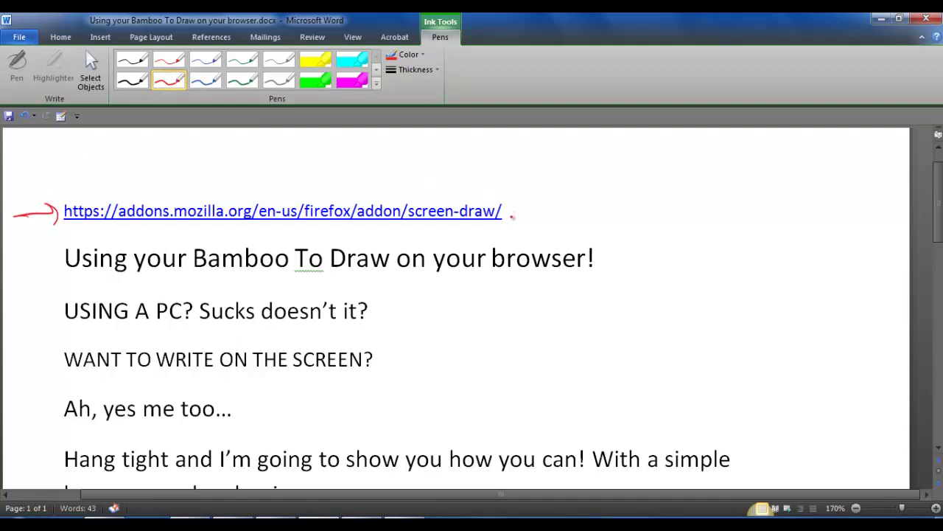
mouse_move(575, 215)
left_mouse_down()
mouse_move(516, 219)
mouse_move(515, 227)
left_mouse_up()
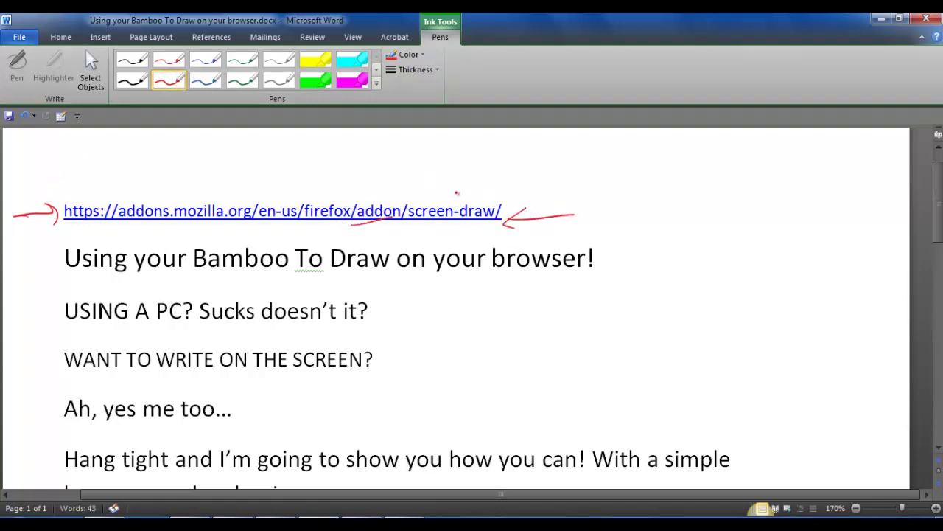
mouse_move(498, 190)
left_mouse_down()
mouse_move(434, 196)
mouse_move(511, 209)
mouse_move(471, 230)
left_mouse_up()
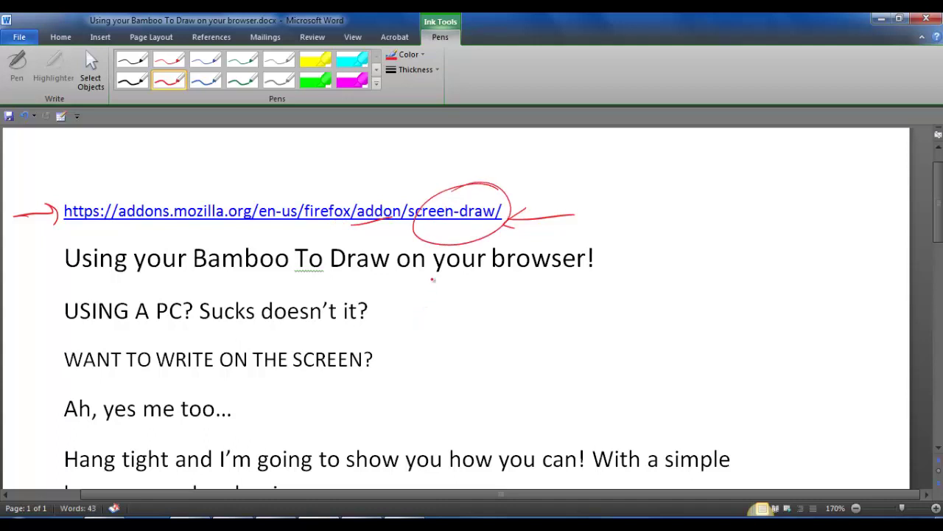
left_click_drag(194, 278, 288, 263)
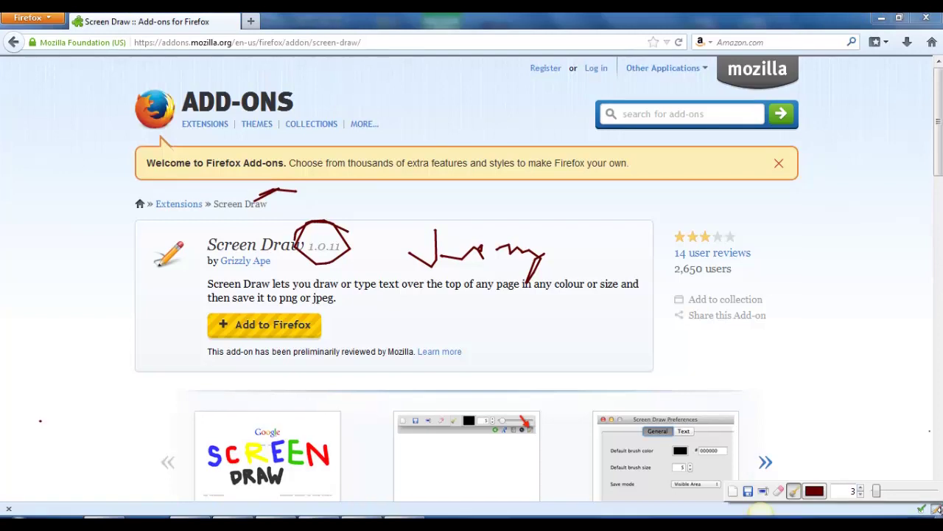
Step: Toggle Screen Draw off and on, clear the page, and draw a thick test stroke
left_click(934, 508)
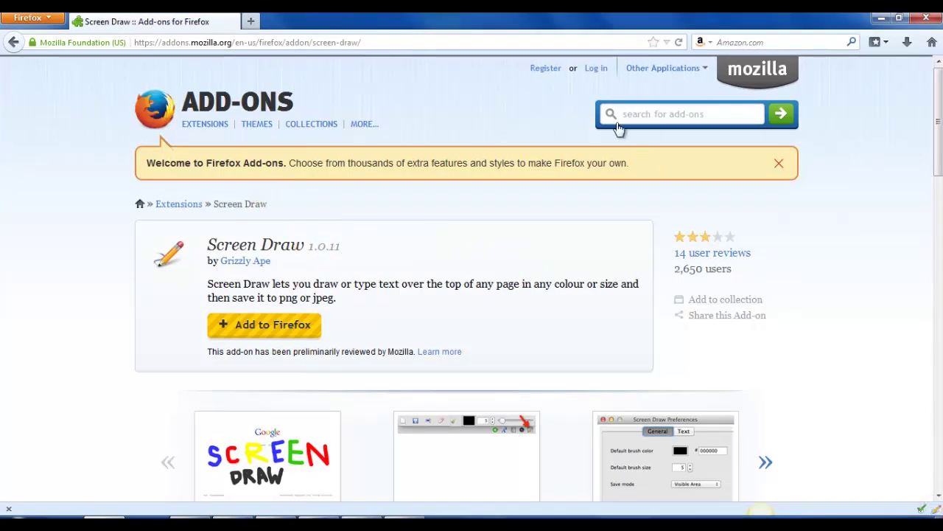
mouse_move(205, 124)
left_click(936, 511)
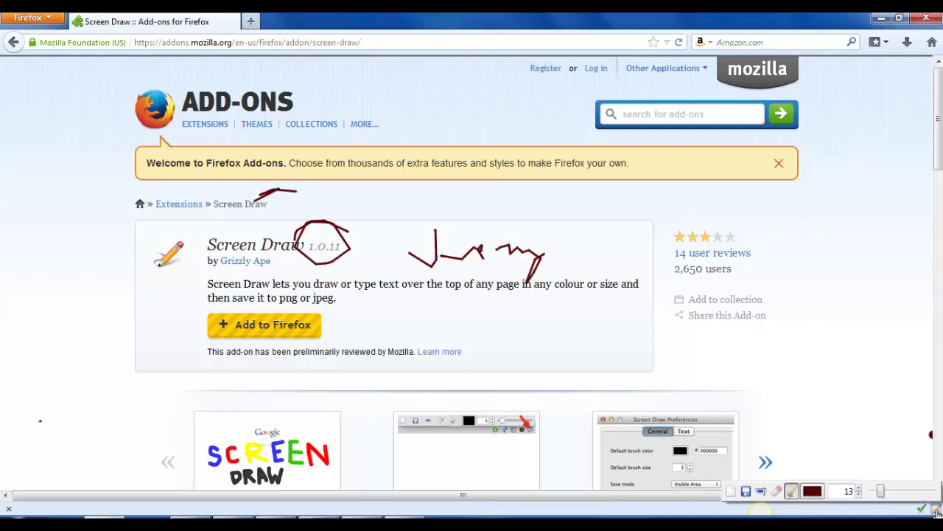
left_click(732, 494)
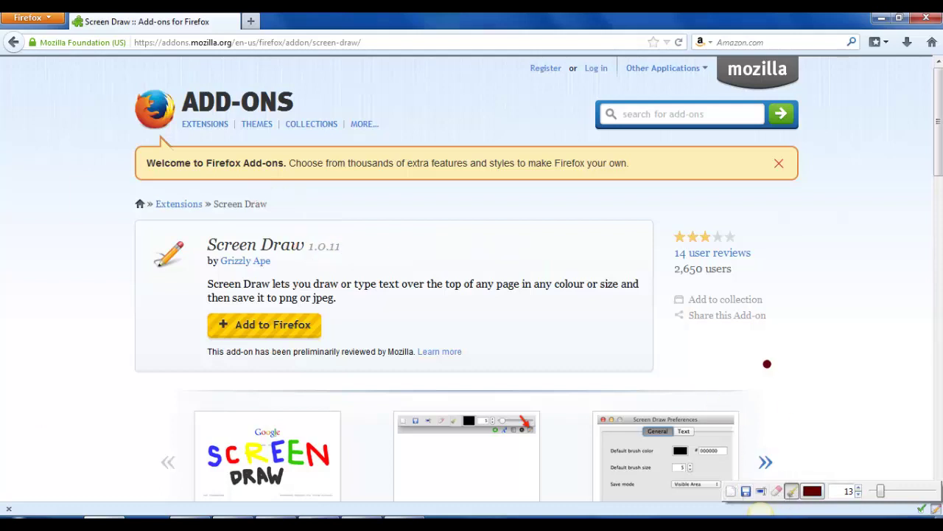
left_click_drag(764, 349, 777, 434)
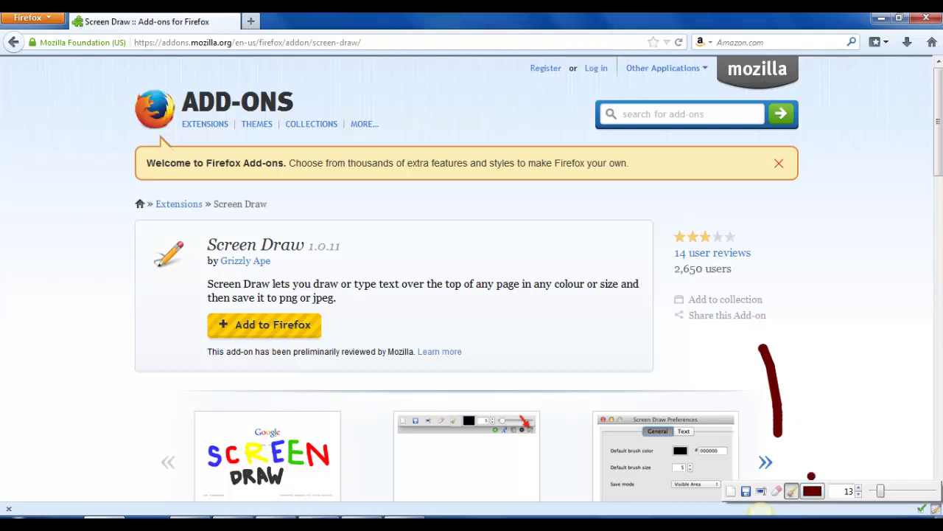
Step: Lower the Screen Draw brush size from 13 to 3
left_click(859, 495)
left_click(859, 495)
left_click(858, 495)
left_click(859, 495)
Step: Circle the title, mark up the description words in red, and circle the thumbnail
mouse_move(190, 255)
left_mouse_down()
mouse_move(304, 252)
mouse_move(291, 224)
mouse_move(209, 238)
left_mouse_up()
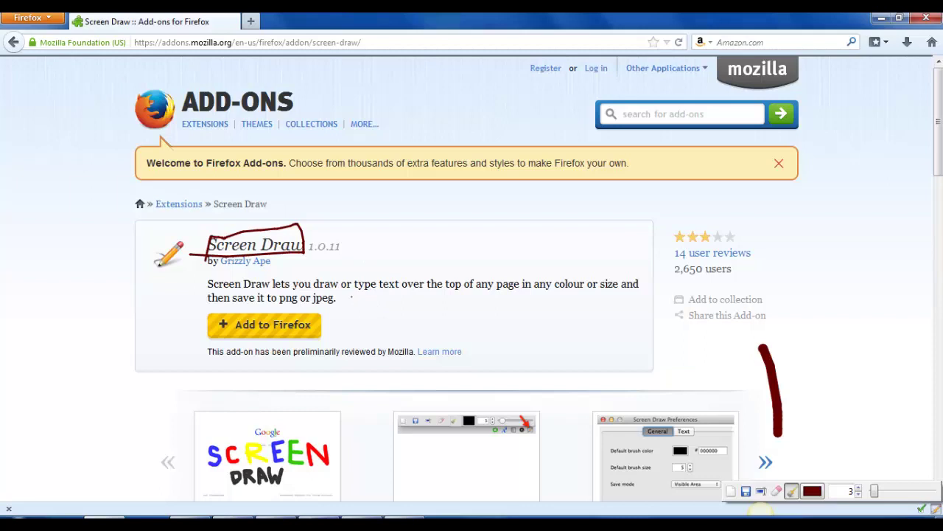
left_click_drag(351, 295, 433, 290)
left_click_drag(391, 263, 423, 262)
mouse_move(495, 259)
left_mouse_down()
mouse_move(471, 276)
mouse_move(488, 260)
left_mouse_up()
mouse_move(564, 261)
left_mouse_down()
mouse_move(570, 305)
mouse_move(565, 262)
mouse_move(603, 278)
mouse_move(615, 296)
mouse_move(594, 267)
left_mouse_up()
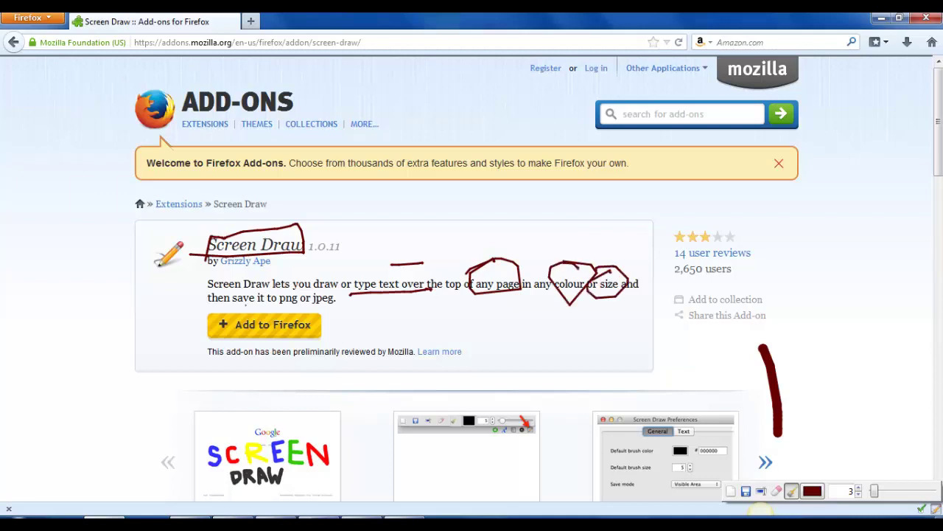
left_click_drag(233, 300, 327, 308)
mouse_move(268, 404)
left_mouse_down()
mouse_move(199, 475)
mouse_move(320, 465)
mouse_move(325, 445)
mouse_move(264, 401)
mouse_move(234, 483)
mouse_move(320, 420)
mouse_move(265, 399)
left_mouse_up()
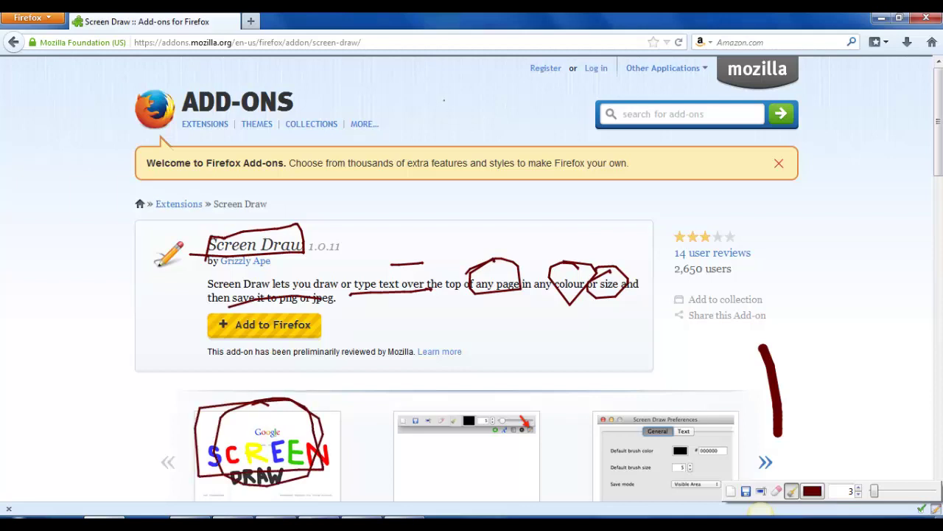
Step: Sketch a red cartoon face with eyes, nose, smile and tongue at the top
mouse_move(441, 81)
left_mouse_down()
mouse_move(456, 96)
mouse_move(492, 96)
left_mouse_up()
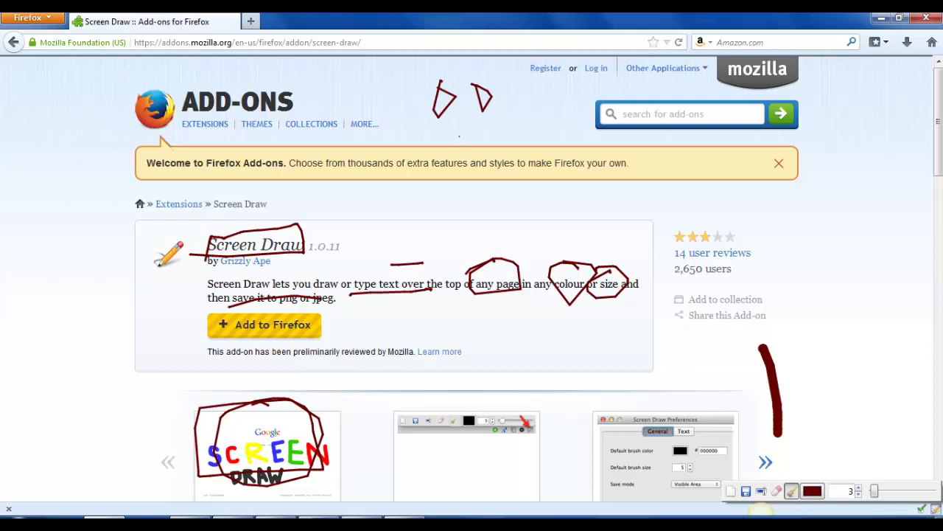
mouse_move(459, 135)
left_mouse_down()
mouse_move(458, 151)
mouse_move(512, 138)
left_mouse_up()
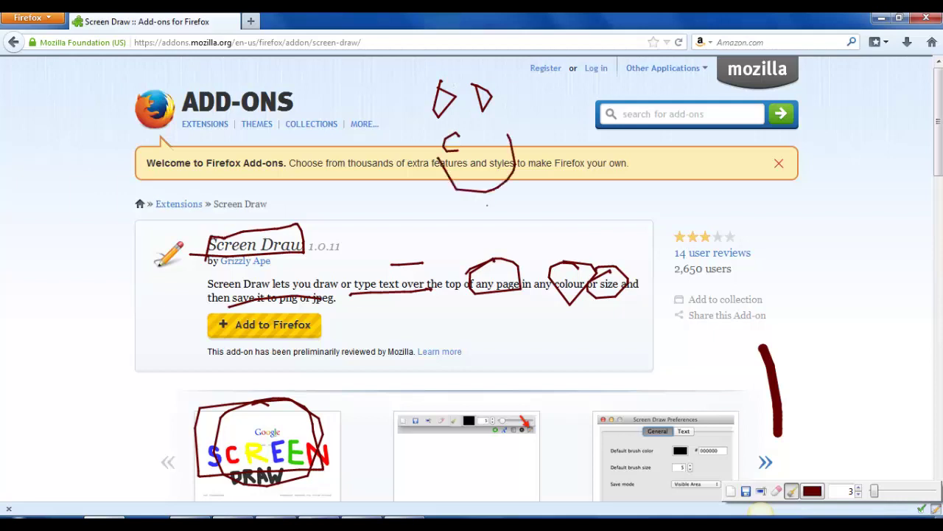
mouse_move(487, 204)
left_mouse_down()
mouse_move(527, 184)
mouse_move(520, 174)
mouse_move(511, 206)
left_mouse_up()
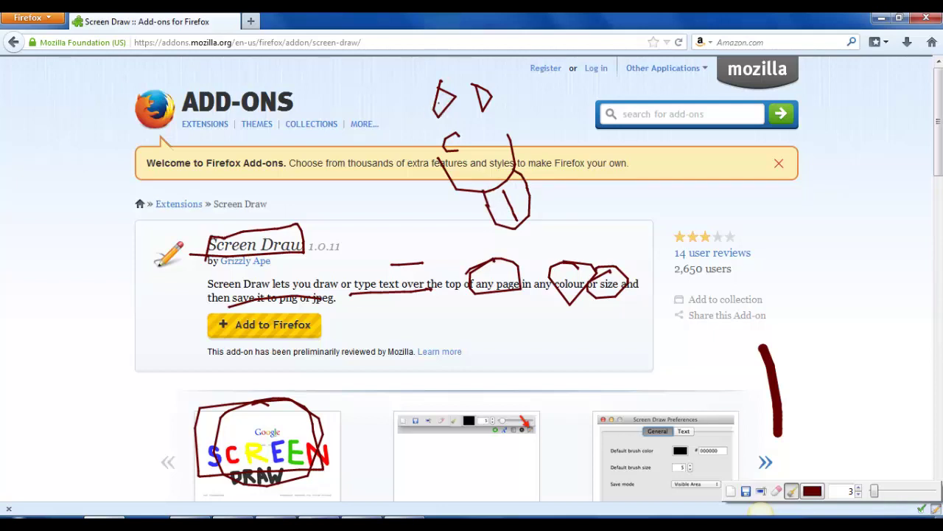
left_click_drag(439, 102, 447, 112)
Step: Fill in the face's right eye, dismissing the stray popup menus
right_click(483, 104)
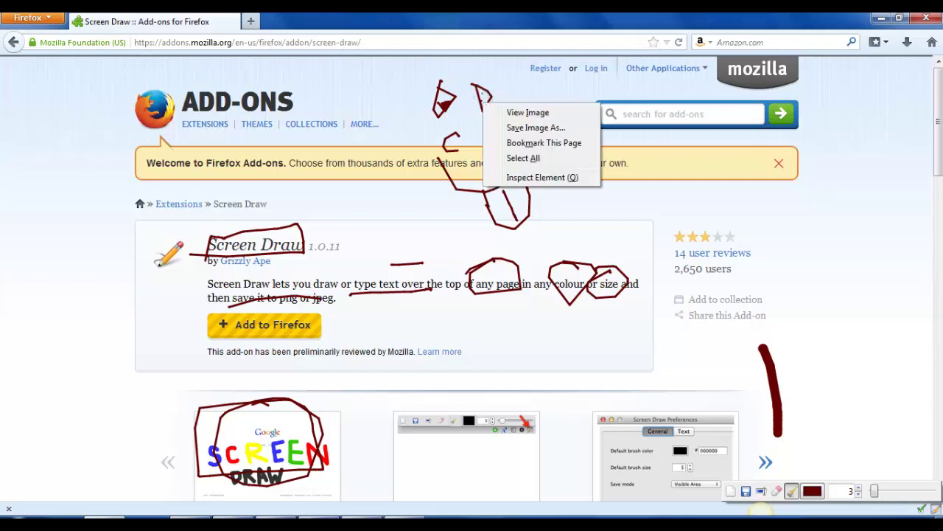
left_click(483, 104)
left_click_drag(479, 97, 486, 106)
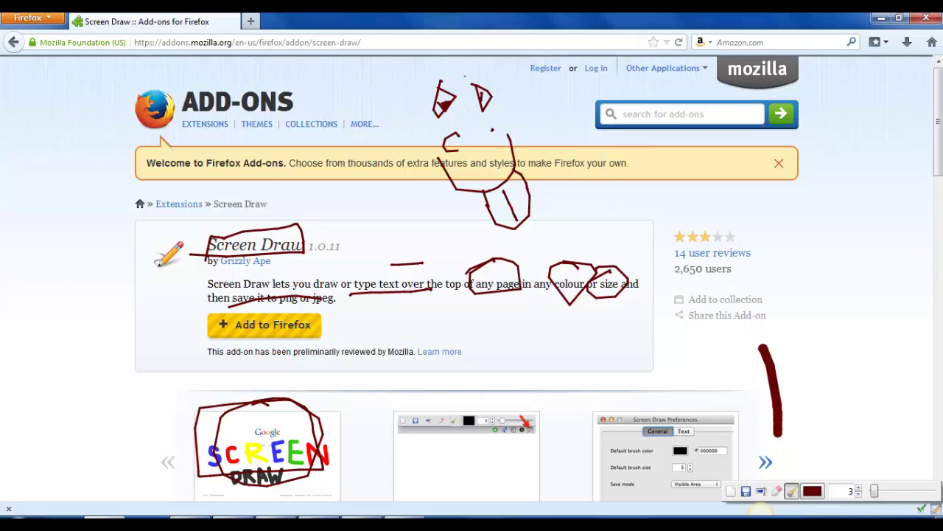
right_click(366, 72)
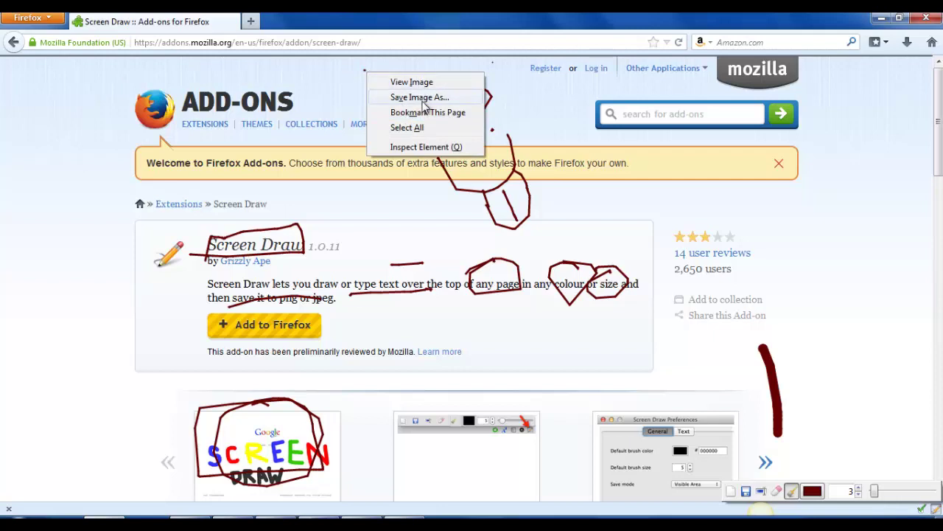
key("Escape")
Step: Draw the figure's body and legs plus extra shapes to its right
mouse_move(455, 189)
left_mouse_down()
mouse_move(494, 242)
mouse_move(434, 292)
left_mouse_up()
left_click_drag(607, 177, 630, 206)
mouse_move(565, 210)
left_mouse_down()
mouse_move(554, 244)
mouse_move(624, 223)
left_mouse_up()
mouse_move(688, 175)
left_mouse_down()
mouse_move(723, 177)
mouse_move(730, 202)
left_mouse_up()
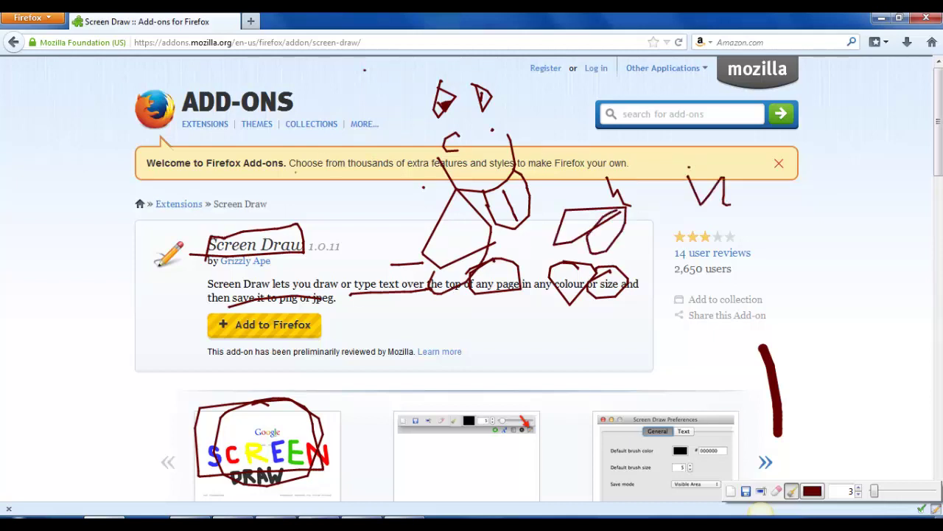
Step: Strike through the welcome banner, triangle the pencil image, and mark below the user count
mouse_move(193, 169)
left_mouse_down()
mouse_move(292, 159)
mouse_move(351, 168)
left_mouse_up()
left_click_drag(361, 111, 273, 190)
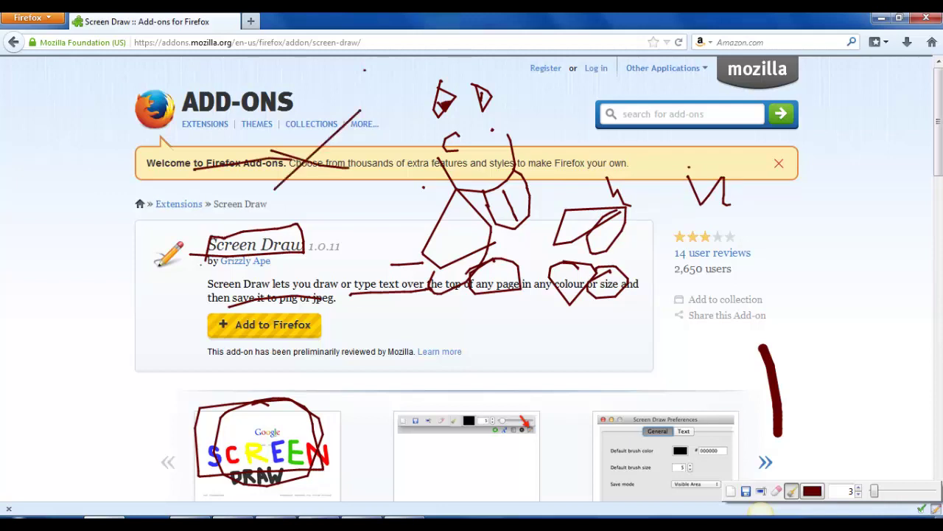
mouse_move(142, 224)
left_mouse_down()
mouse_move(181, 245)
mouse_move(137, 224)
left_mouse_up()
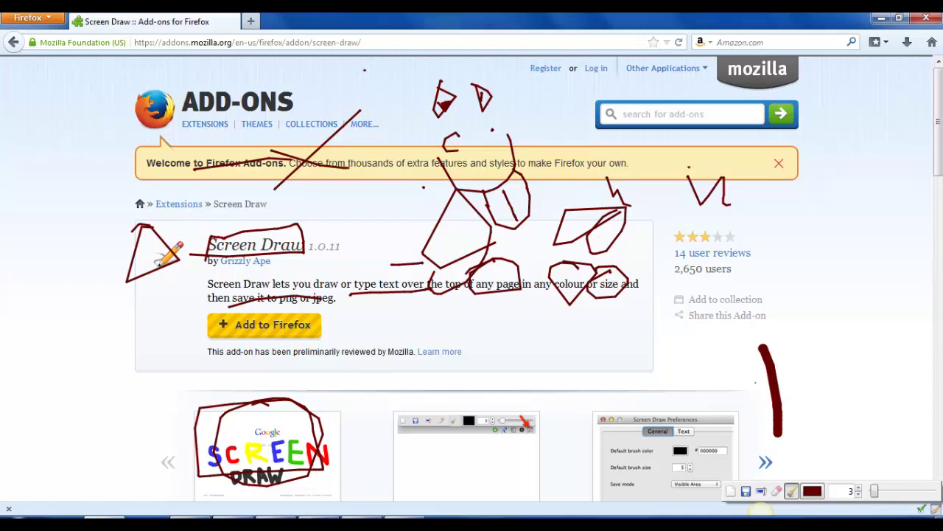
mouse_move(847, 395)
left_mouse_down()
mouse_move(856, 420)
mouse_move(931, 466)
left_mouse_up()
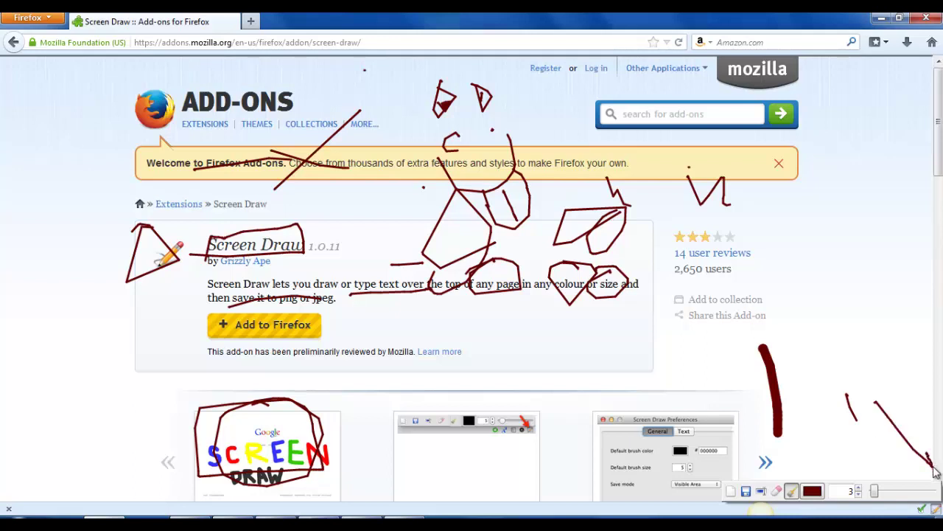
Step: Toggle Screen Draw off and on, then erase all red drawings
left_click(936, 508)
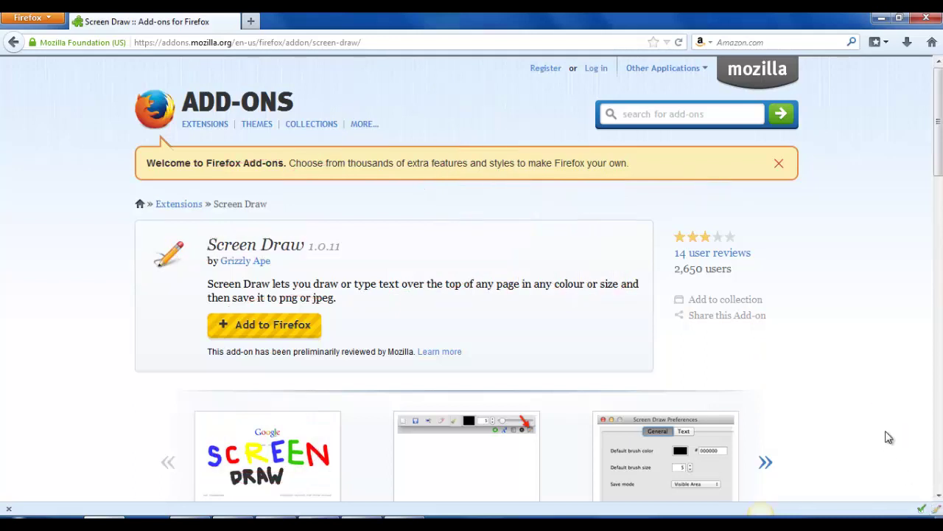
left_click(937, 509)
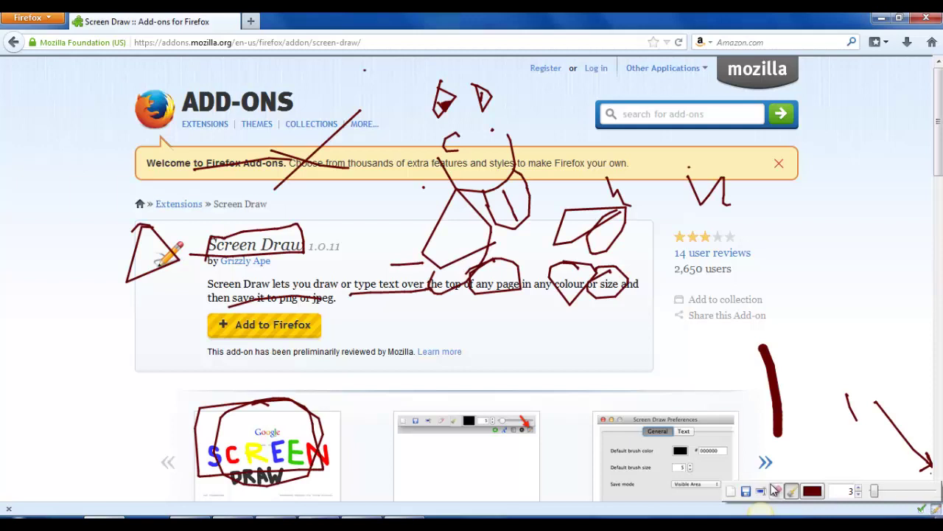
left_click(730, 490)
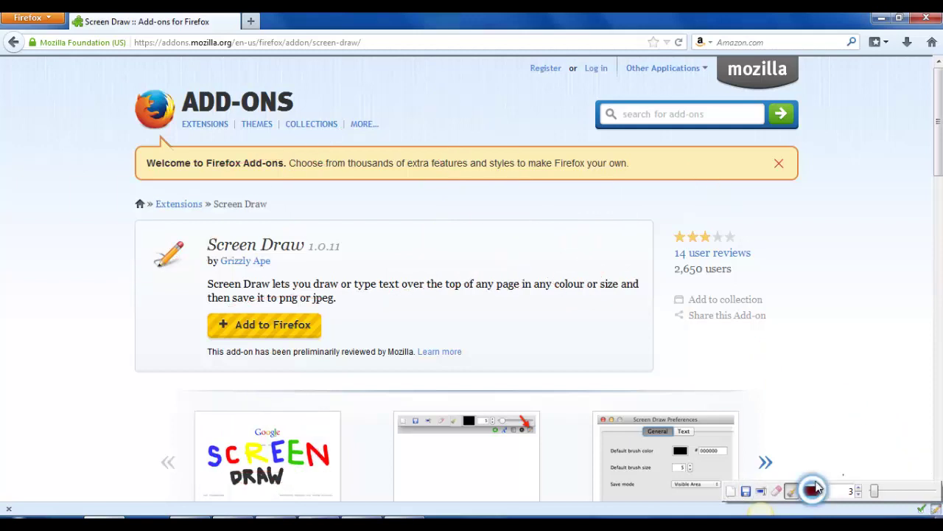
Step: Switch the brush to dark blue and draw a line on the page
right_click(815, 488)
left_click(813, 489)
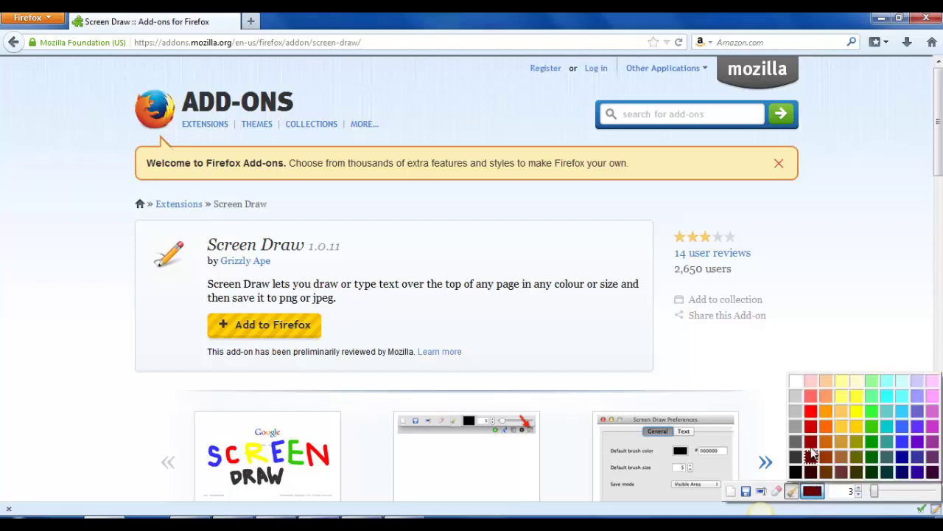
left_click(902, 457)
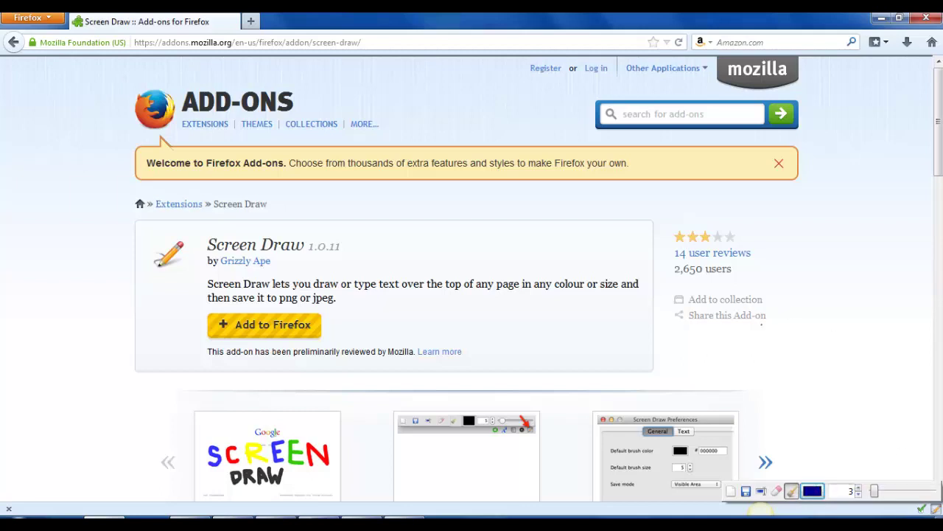
left_click_drag(706, 362, 803, 339)
Step: Switch the brush to dark green and draw a line below the blue one
left_click(814, 490)
left_click(813, 490)
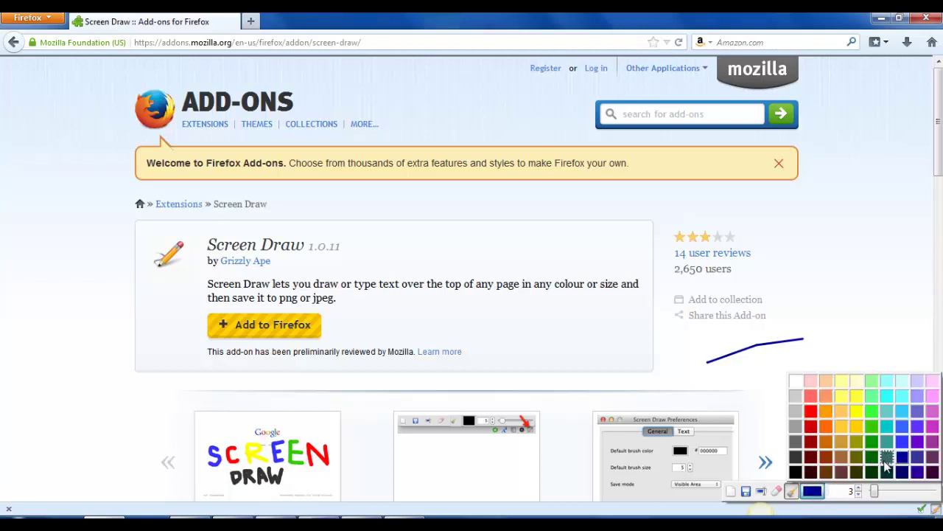
left_click(872, 457)
left_click_drag(734, 391, 804, 359)
Step: Switch the brush to yellow and loop strokes over the description text
left_click(814, 490)
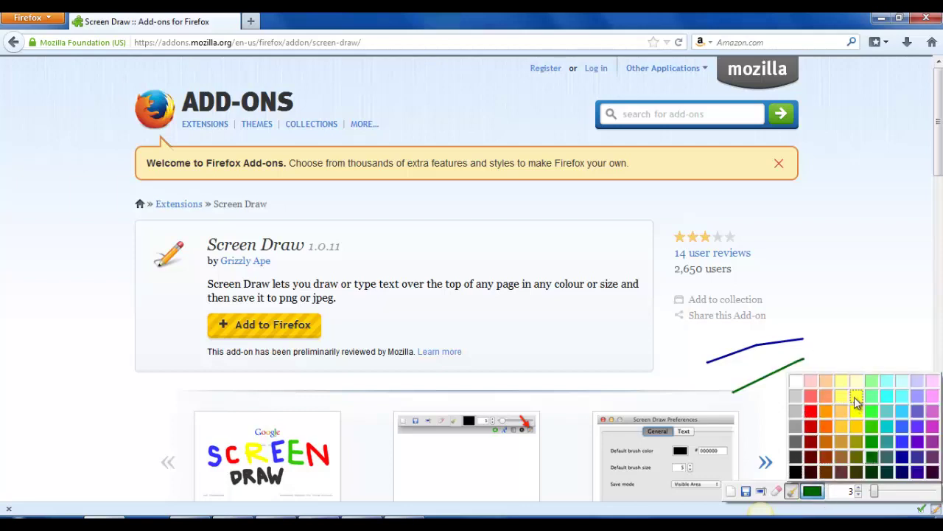
left_click(855, 397)
mouse_move(380, 266)
left_mouse_down()
mouse_move(476, 231)
mouse_move(438, 255)
left_mouse_up()
mouse_move(530, 324)
left_mouse_down()
mouse_move(566, 333)
mouse_move(532, 341)
left_mouse_up()
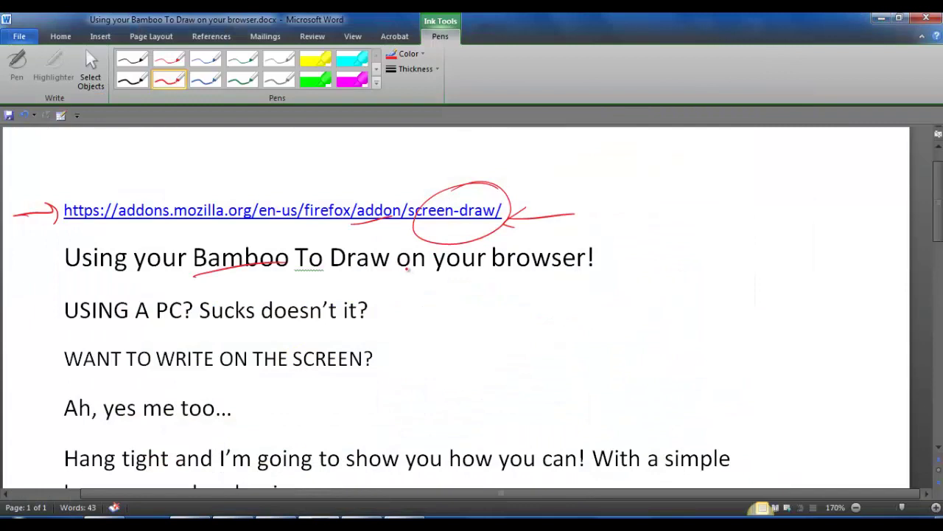
Step: Underline "on your browser!", finish the red box, and draw arrows toward it
mouse_move(400, 273)
left_mouse_down()
mouse_move(596, 258)
mouse_move(539, 236)
left_mouse_up()
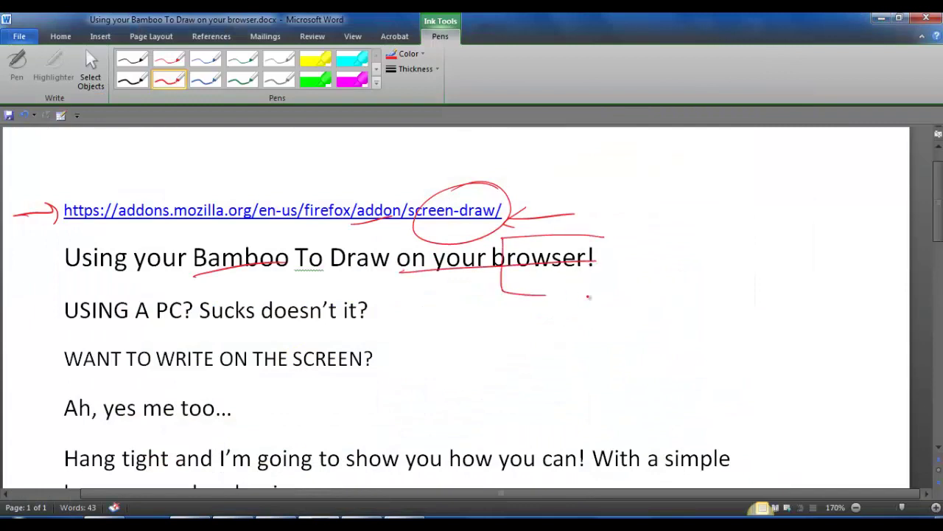
left_click_drag(597, 298, 603, 236)
left_click_drag(679, 176, 612, 233)
left_click_drag(625, 200, 633, 240)
mouse_move(610, 291)
left_mouse_down()
mouse_move(688, 334)
mouse_move(625, 291)
left_mouse_up()
mouse_move(506, 371)
left_mouse_down()
mouse_move(520, 310)
mouse_move(530, 333)
left_mouse_up()
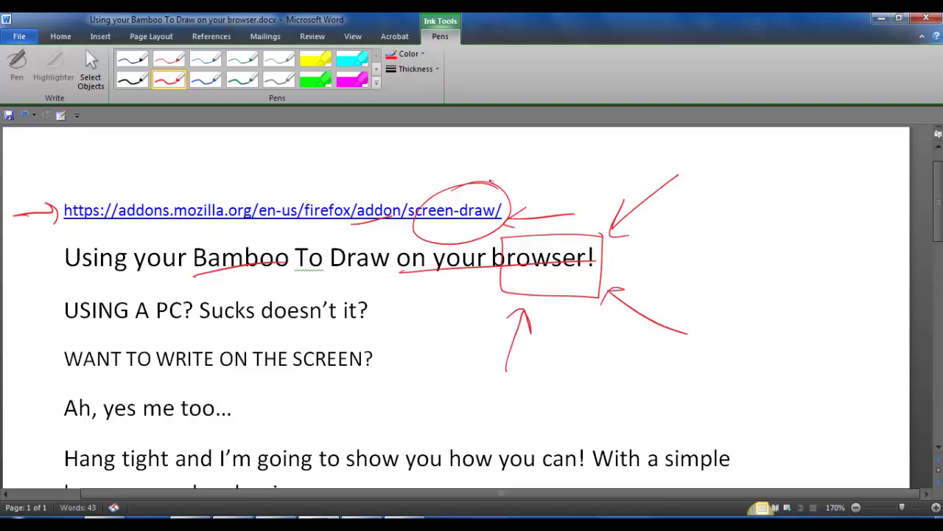
Step: Arrow the circled screen-draw/ link and underline "WRITE ON THE SCREEN" and "yes me too"
mouse_move(484, 138)
left_mouse_down()
mouse_move(489, 171)
mouse_move(482, 193)
left_mouse_up()
mouse_move(492, 169)
left_mouse_down()
mouse_move(482, 190)
mouse_move(469, 184)
left_mouse_up()
left_click_drag(169, 375, 331, 374)
left_click_drag(106, 432, 236, 421)
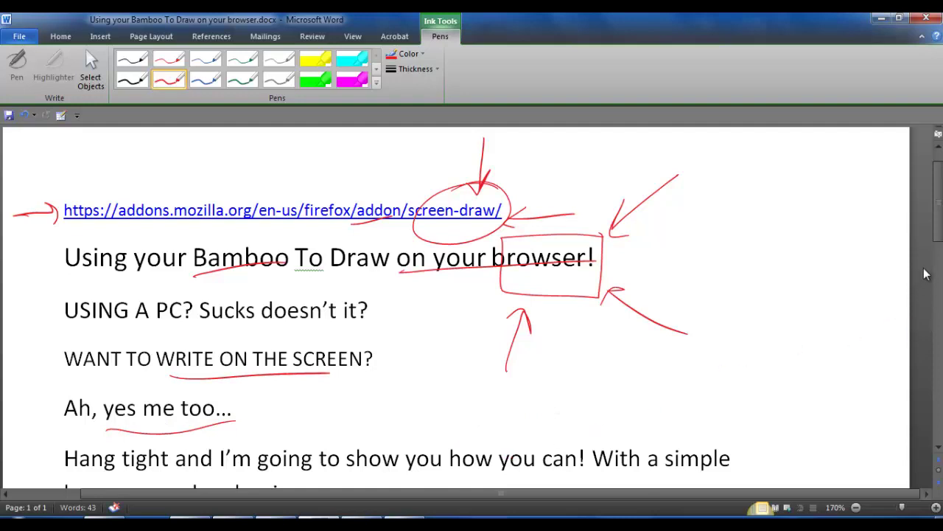
Step: Circle "a plug-in" and draw a red box around the word "simple"
scroll(937, 230, "down", 2)
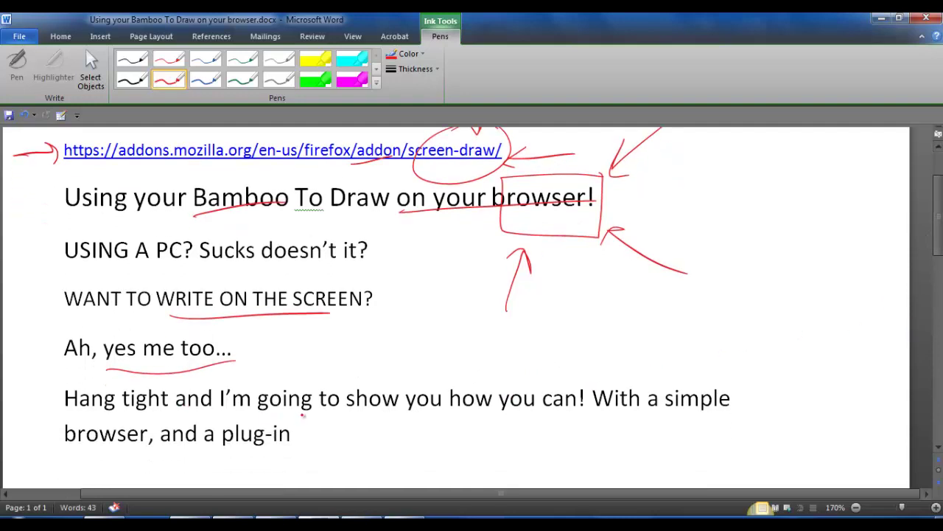
mouse_move(302, 415)
left_mouse_down()
mouse_move(268, 477)
mouse_move(304, 422)
left_mouse_up()
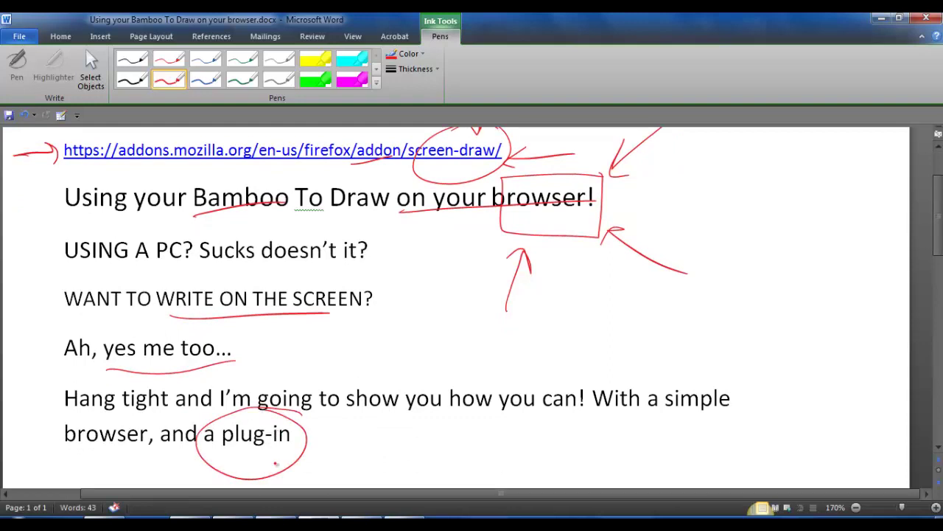
left_click_drag(667, 422, 753, 426)
mouse_move(663, 370)
left_mouse_down()
mouse_move(757, 374)
mouse_move(760, 435)
left_mouse_up()
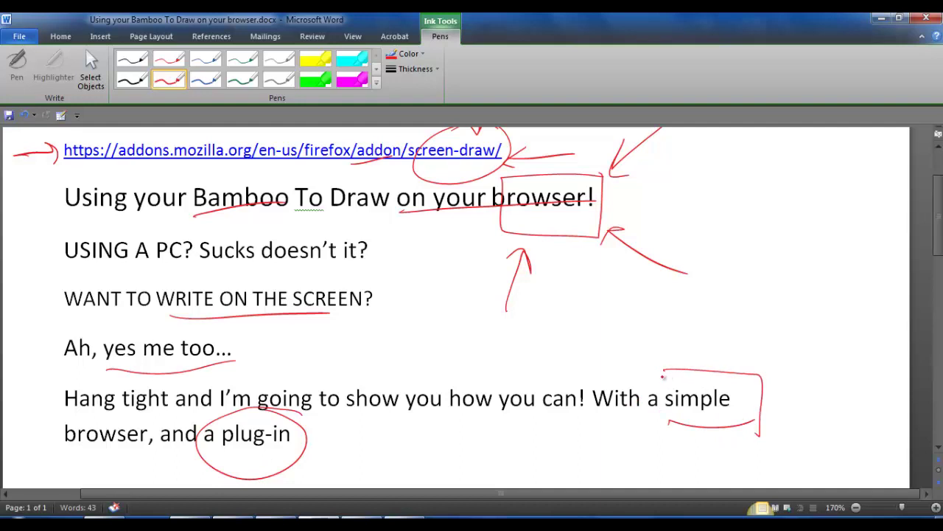
left_click_drag(663, 373, 656, 426)
Step: Handwrite "make sense" with an underline and a large red question mark
mouse_move(369, 335)
left_mouse_down()
mouse_move(380, 315)
mouse_move(391, 325)
mouse_move(423, 290)
mouse_move(457, 289)
left_mouse_up()
mouse_move(435, 332)
left_mouse_down()
mouse_move(497, 323)
mouse_move(501, 340)
mouse_move(538, 336)
left_mouse_up()
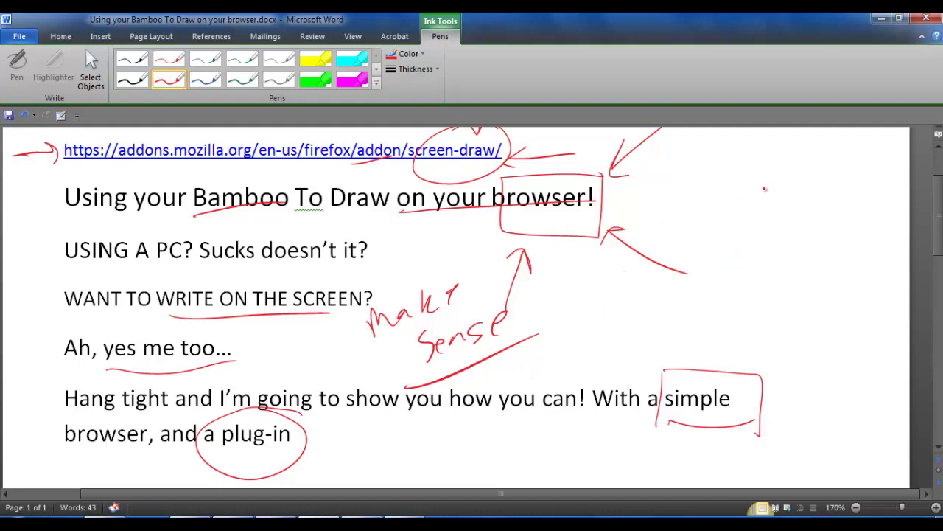
mouse_move(767, 228)
left_mouse_down()
mouse_move(746, 187)
mouse_move(799, 234)
mouse_move(799, 258)
mouse_move(770, 274)
mouse_move(769, 243)
mouse_move(774, 258)
mouse_move(797, 254)
mouse_move(786, 249)
mouse_move(781, 258)
mouse_move(762, 234)
mouse_move(768, 168)
mouse_move(794, 234)
mouse_move(752, 186)
mouse_move(771, 243)
mouse_move(793, 267)
mouse_move(763, 254)
mouse_move(794, 243)
mouse_move(737, 204)
mouse_move(760, 191)
left_mouse_up()
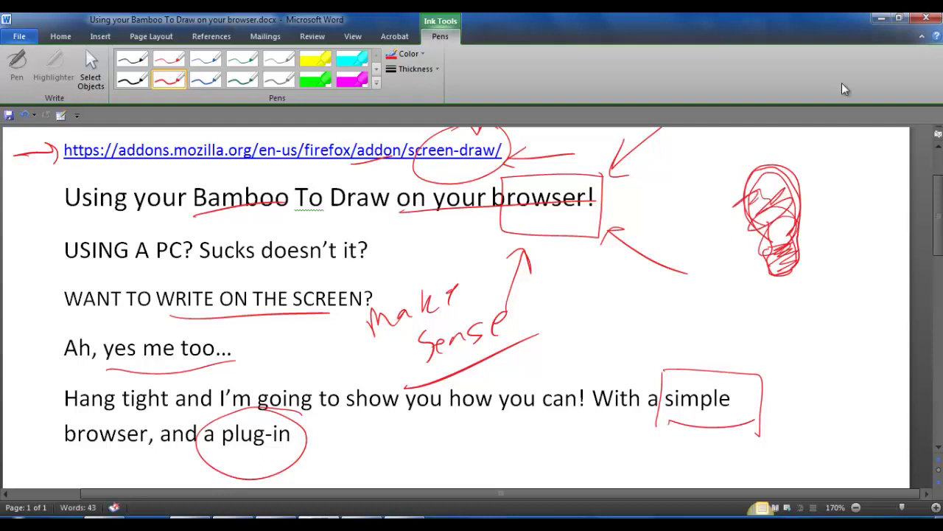